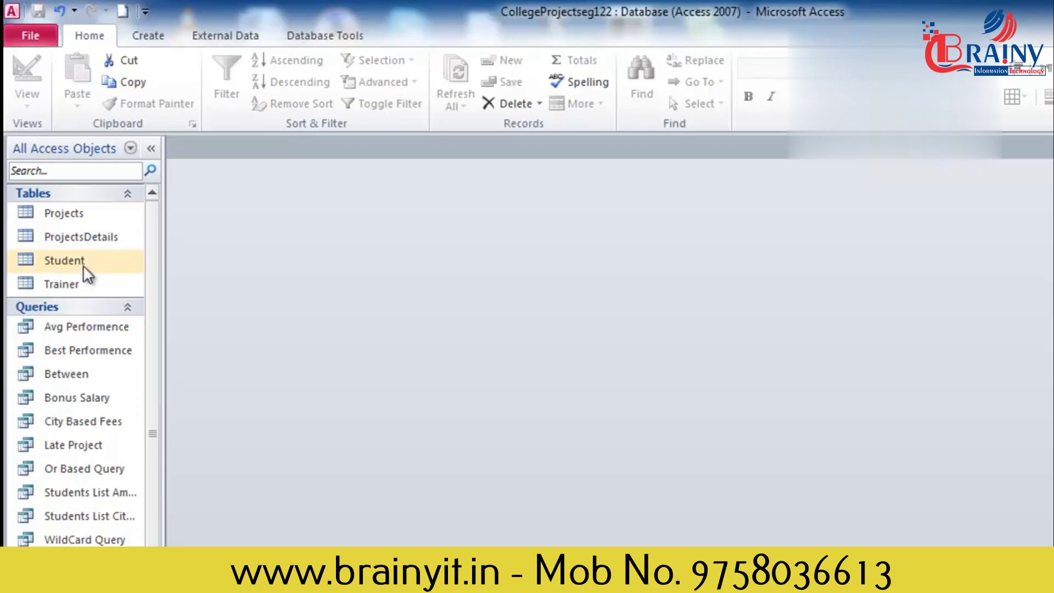
- Review the records in the Student table and the results of the Students List Ambala query
double_click(46, 266)
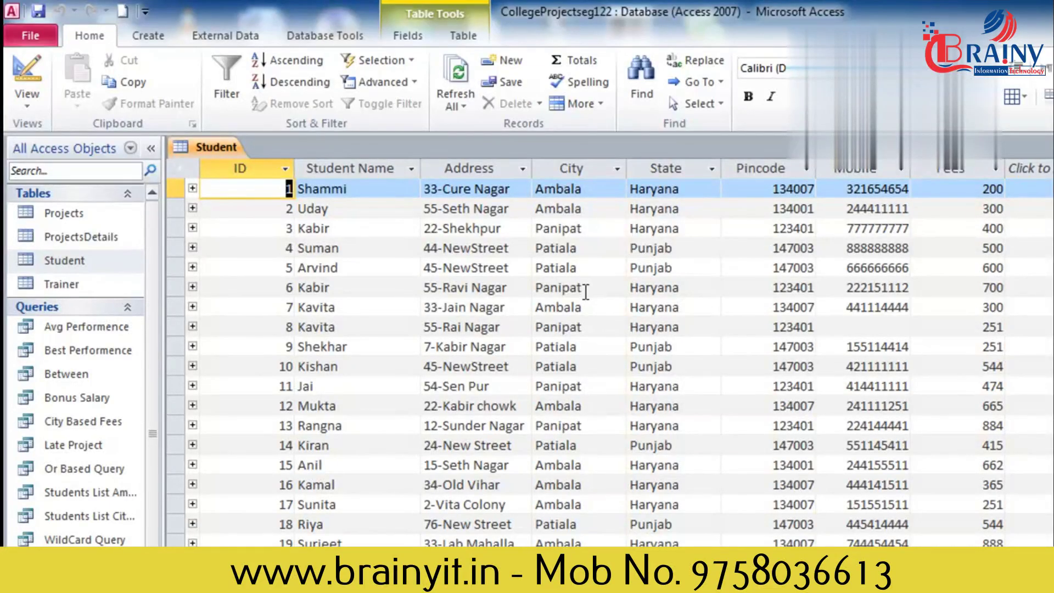
scroll(583, 266, "down", 2)
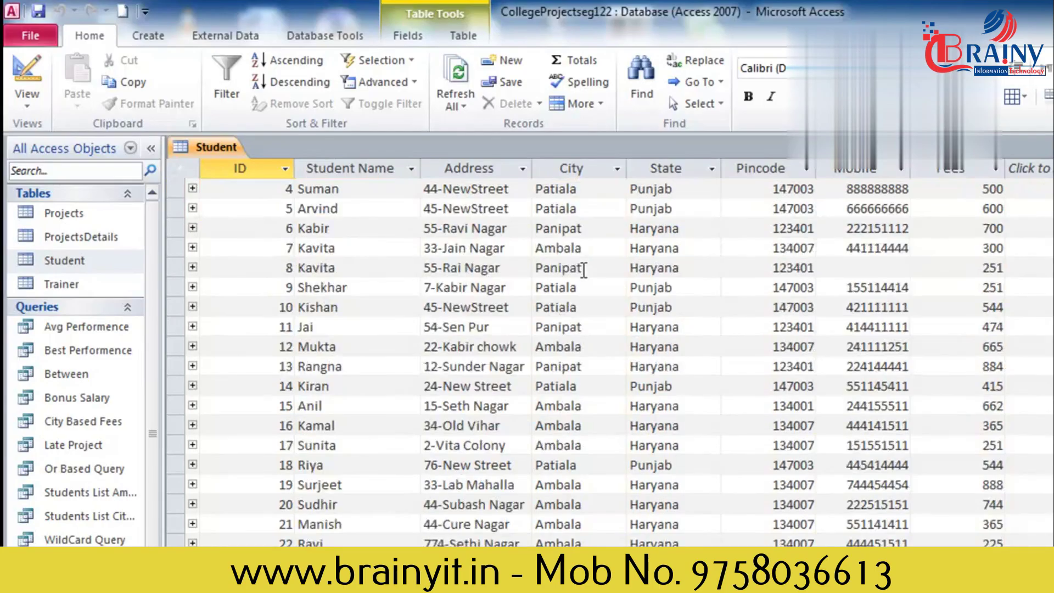
scroll(582, 278, "up", 2)
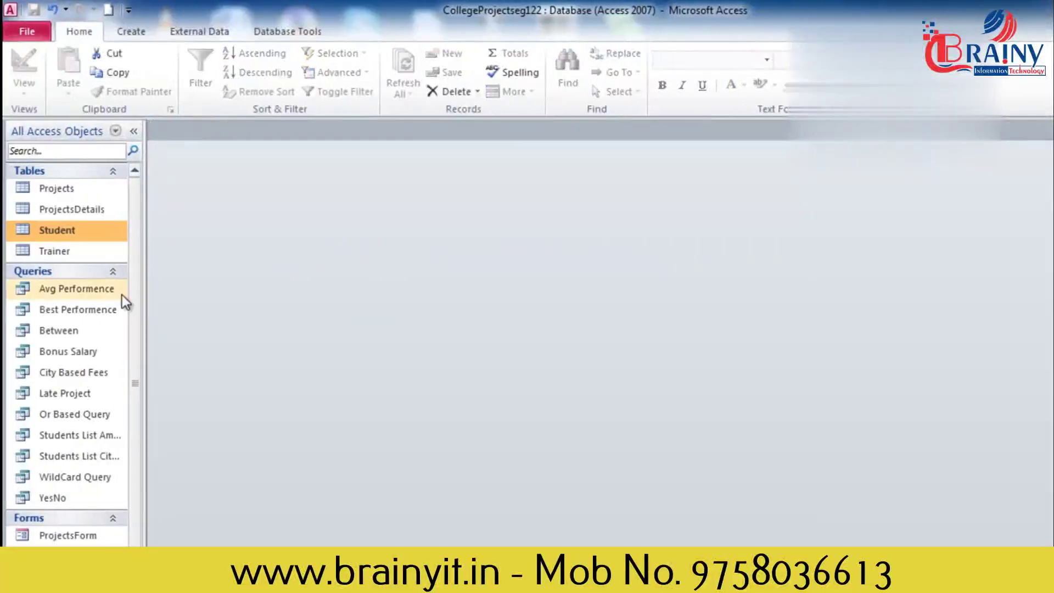
double_click(78, 436)
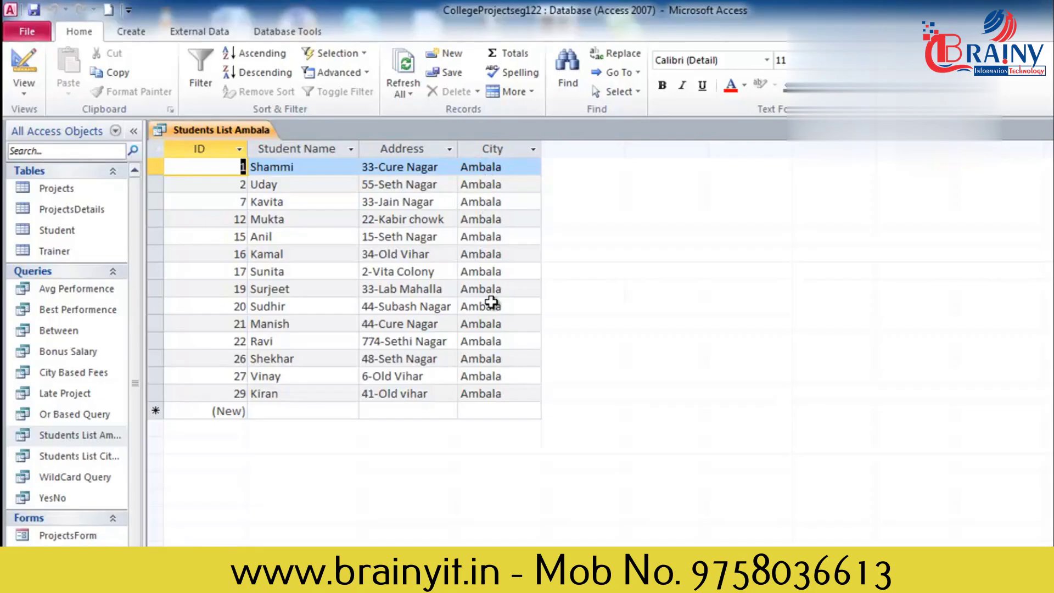
key("ctrl+w")
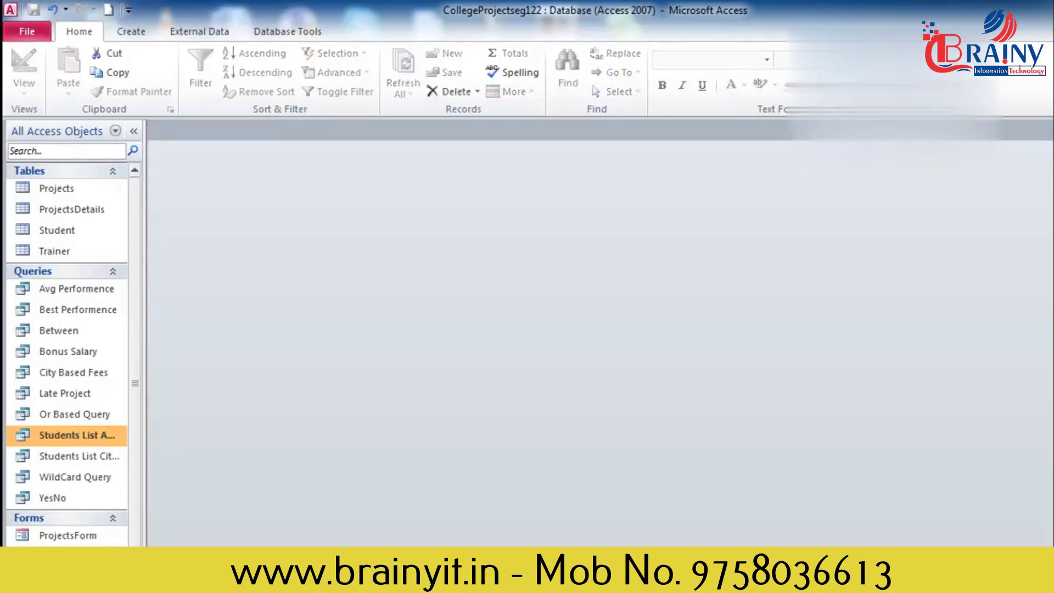
- Run the Students List City Based query for the city Panipat, and close its results after viewing
double_click(88, 456)
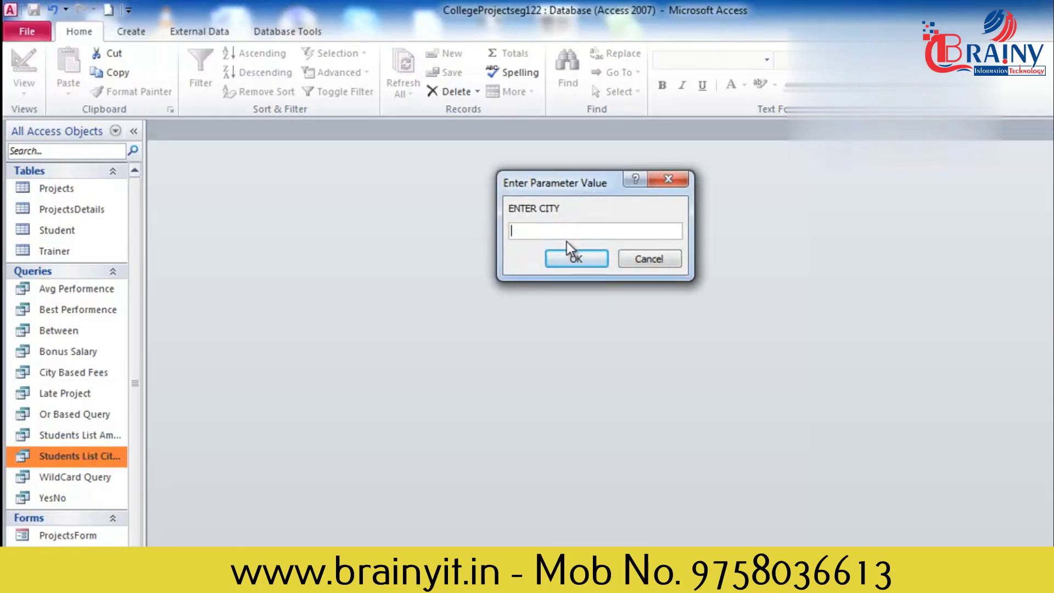
type("Panipat")
left_click(557, 261)
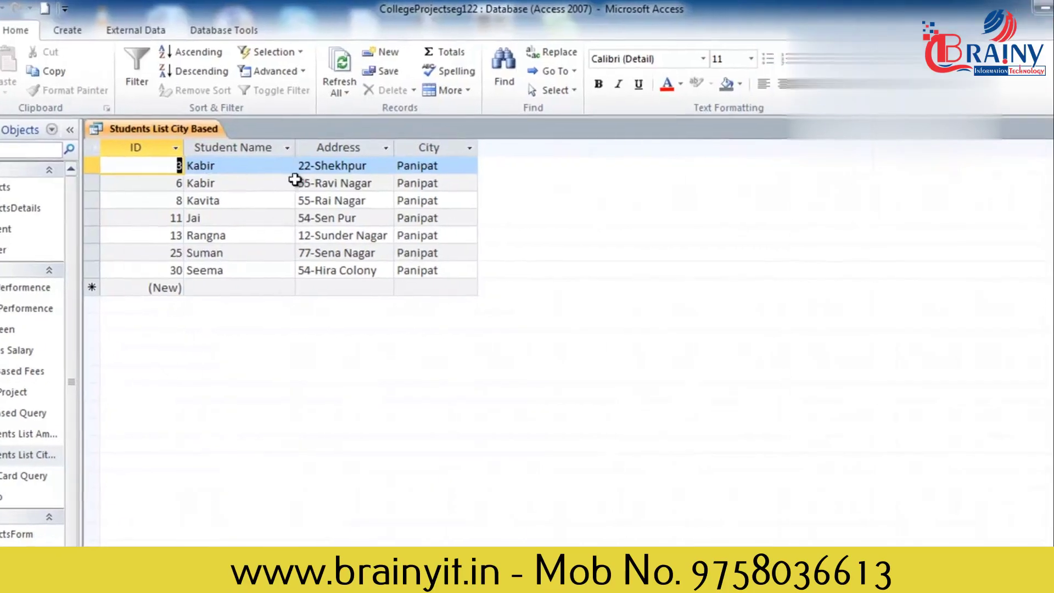
left_click(1049, 127)
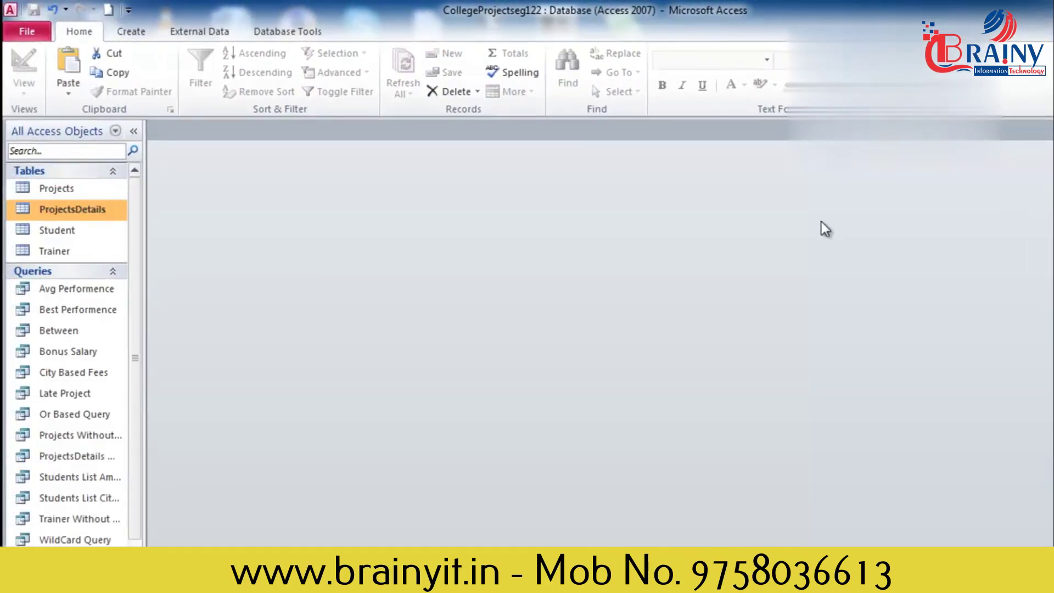
- Create a new query in design view containing the Projects, ProjectsDetails, Student and Trainer tables
left_click(133, 35)
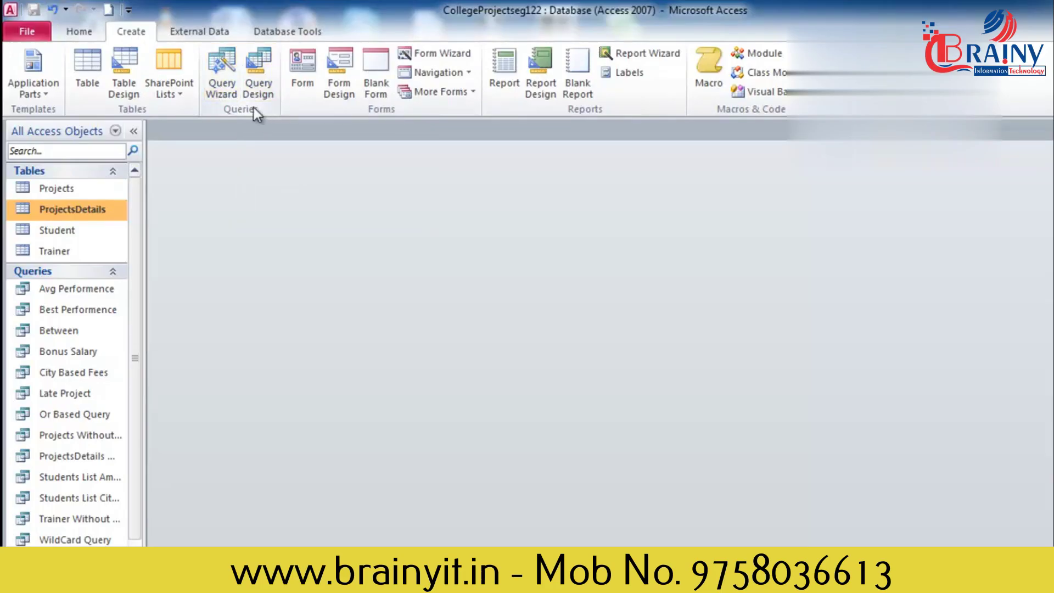
left_click(255, 84)
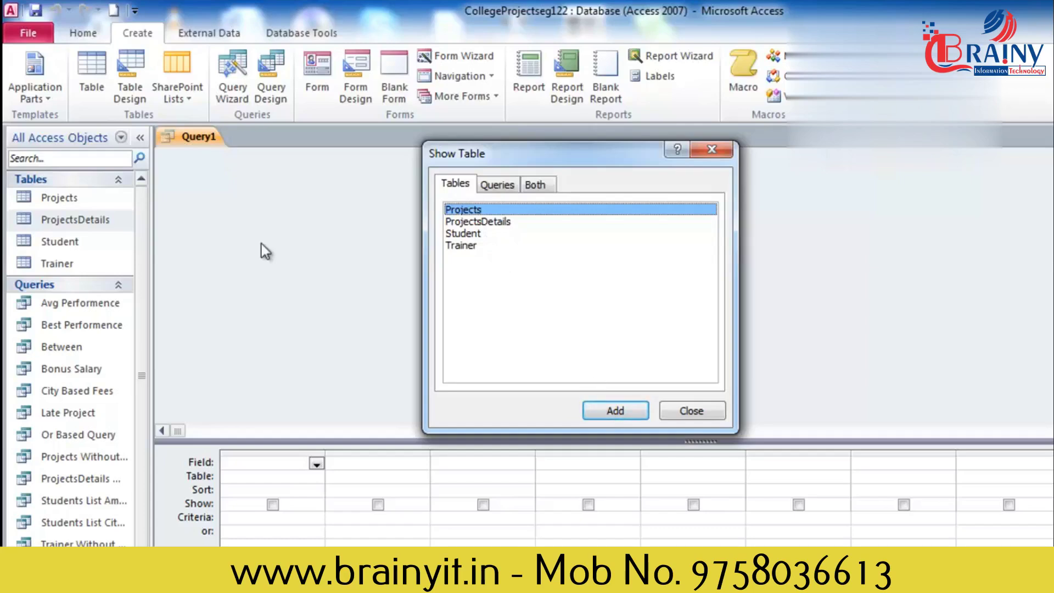
left_click(624, 413)
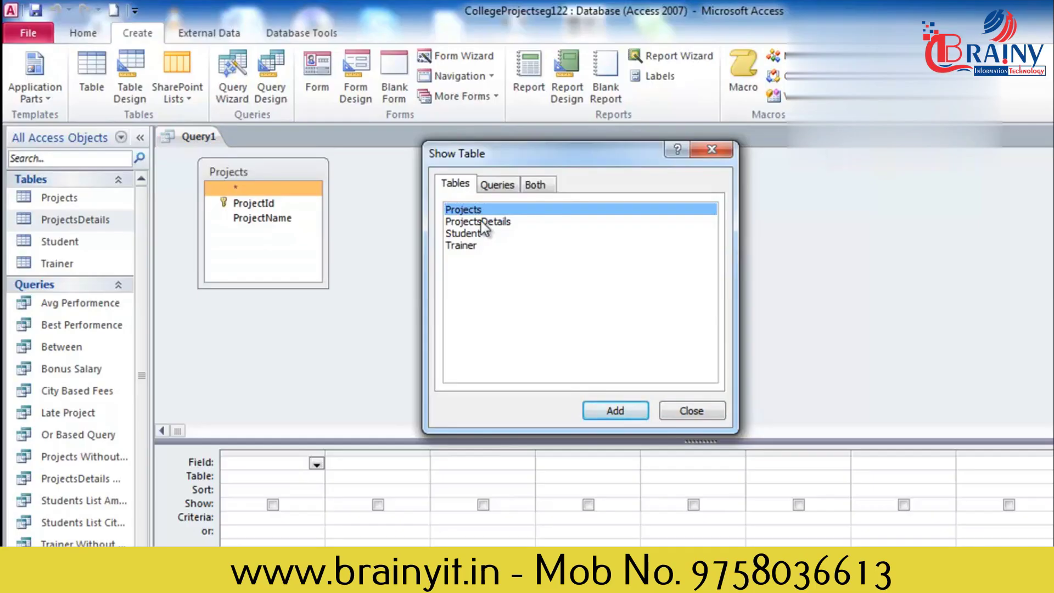
left_click(482, 221)
left_click(613, 409)
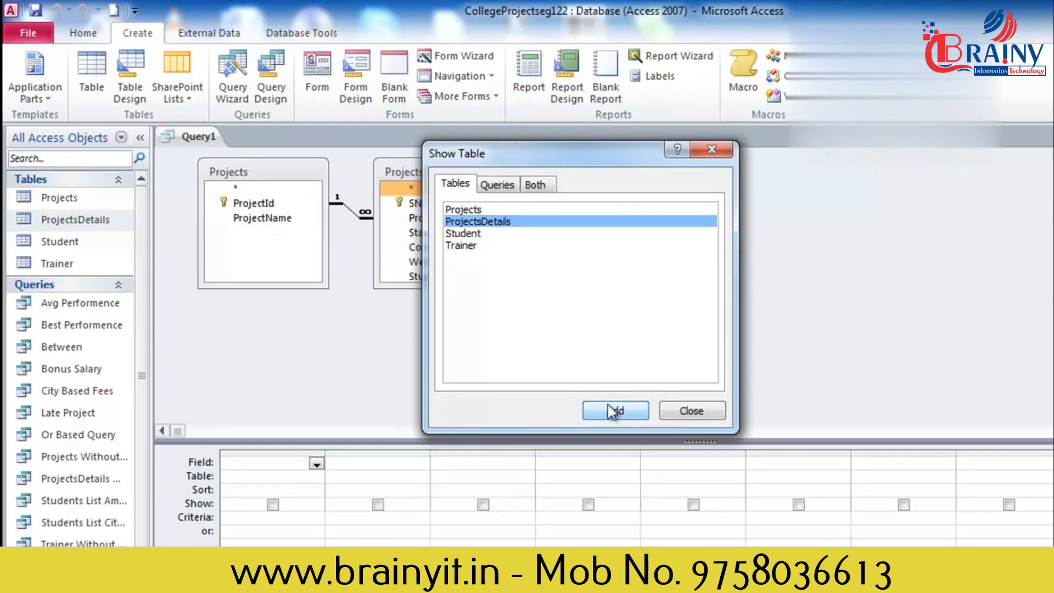
left_click(466, 233)
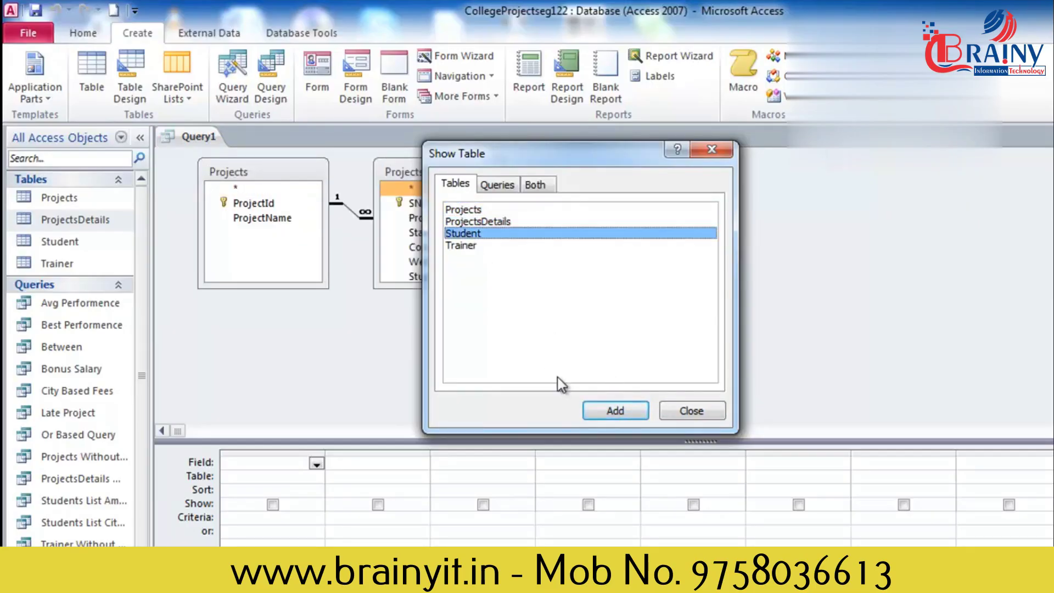
left_click(607, 411)
left_click_drag(582, 155, 917, 165)
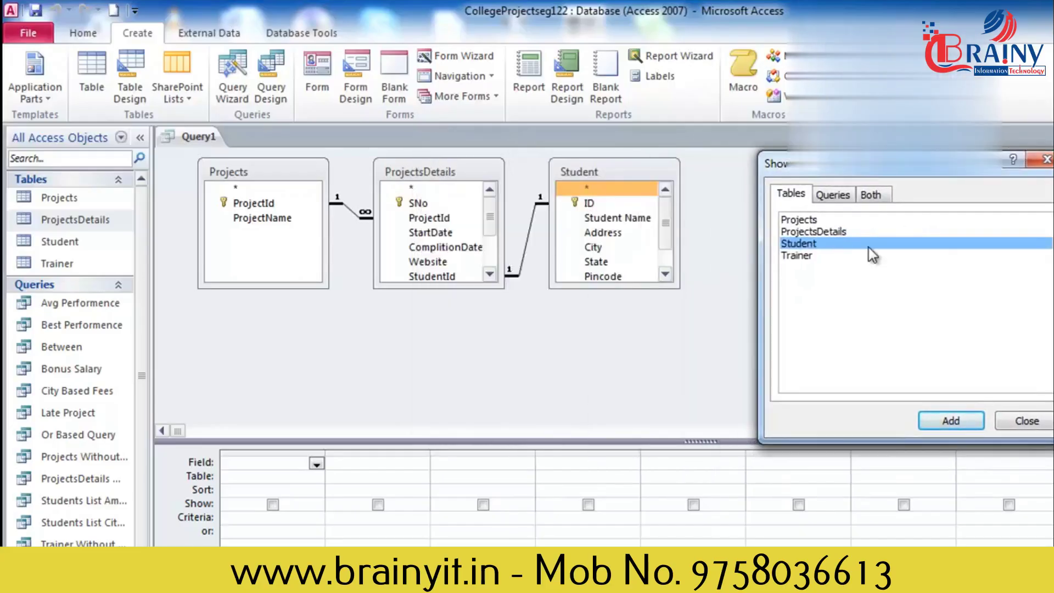
left_click(836, 257)
left_click(951, 421)
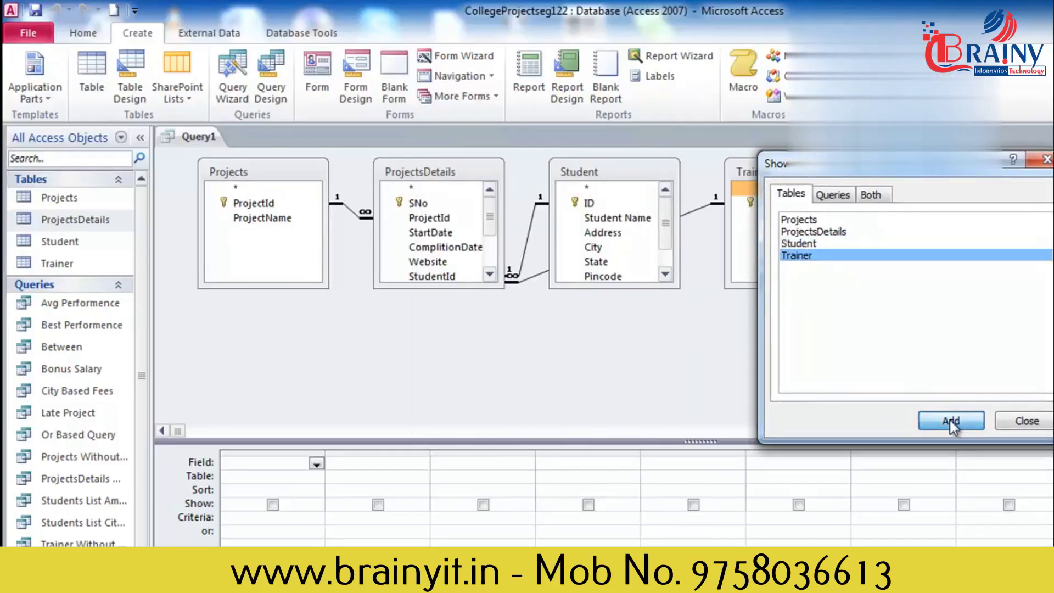
left_click(1026, 421)
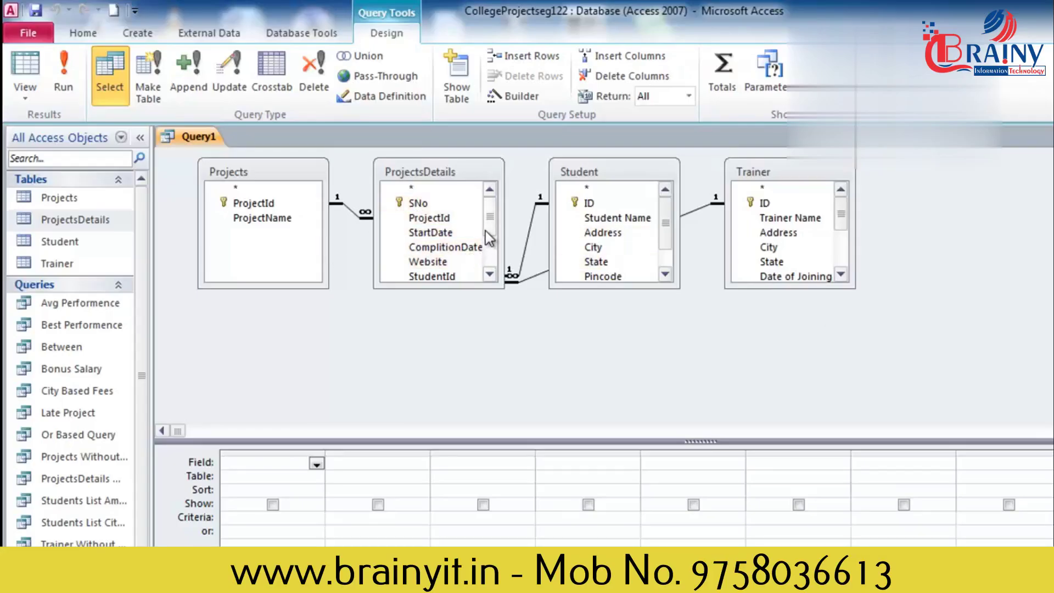
left_click(317, 464)
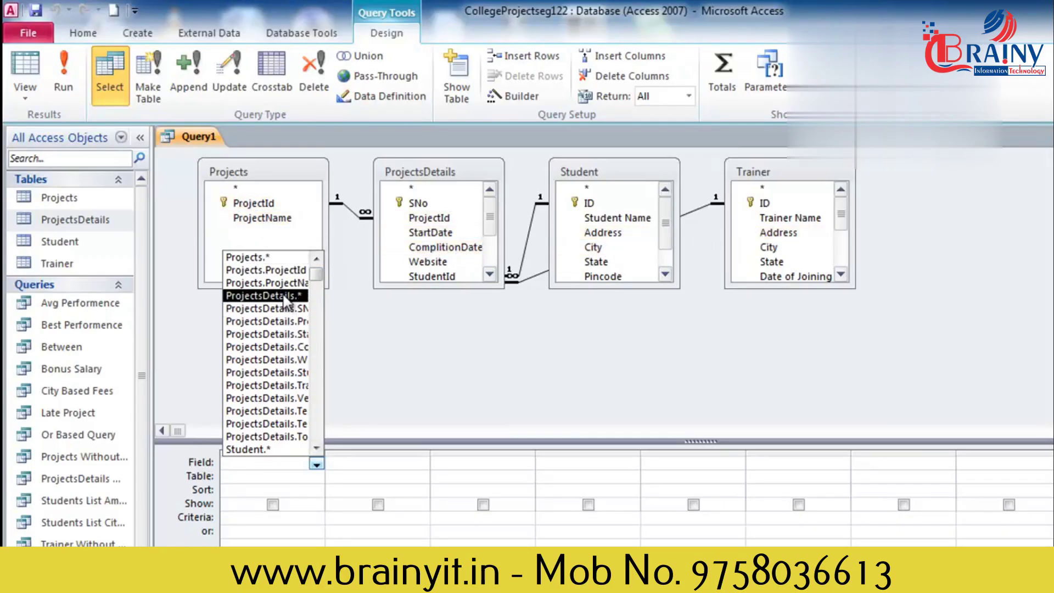
scroll(292, 354, "down", 1)
scroll(292, 356, "down", 1)
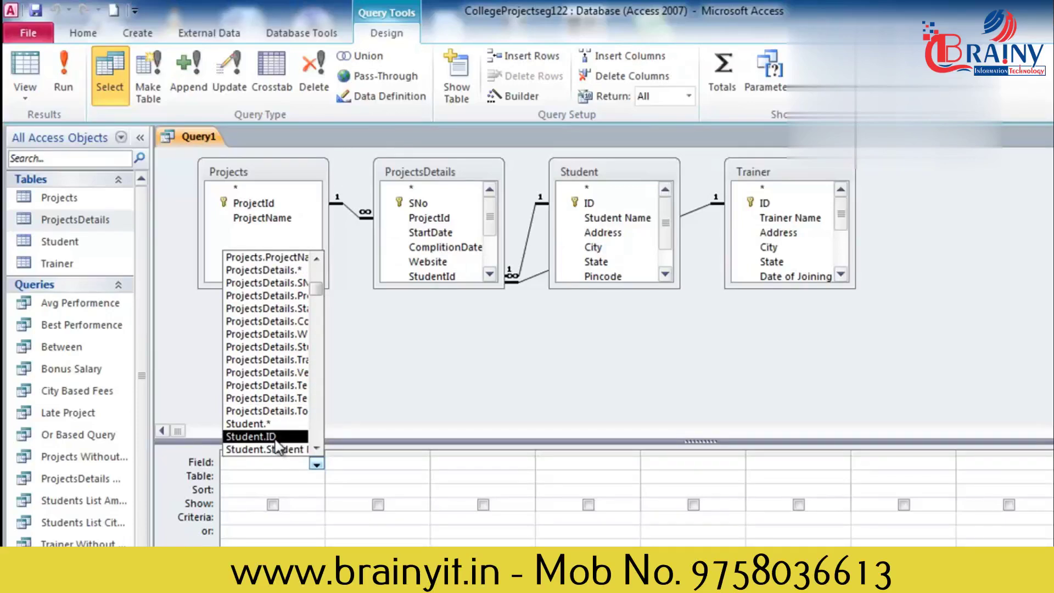
scroll(276, 445, "up", 2)
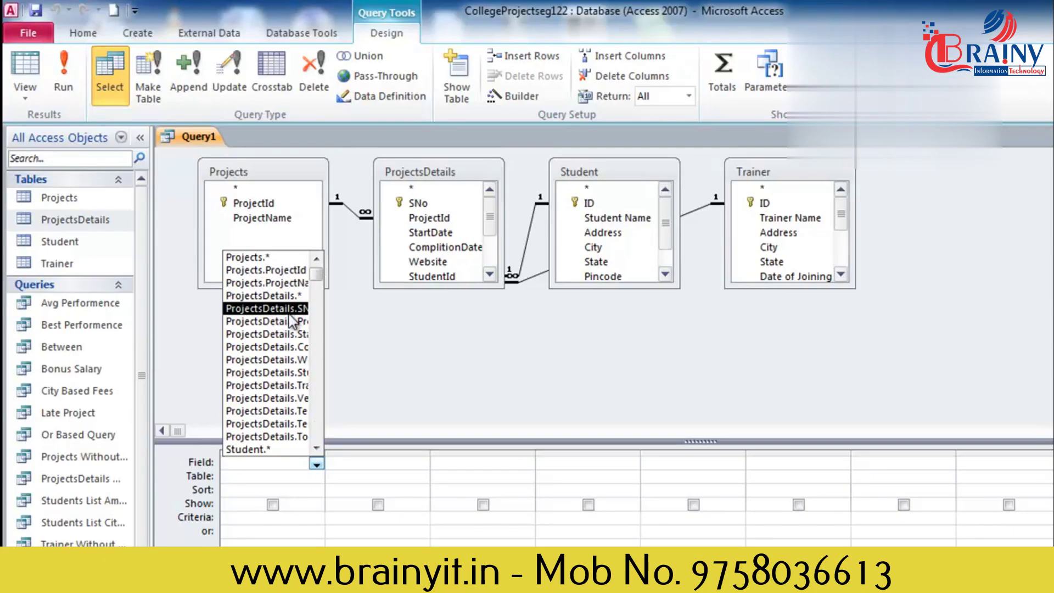
scroll(286, 436, "down", 10)
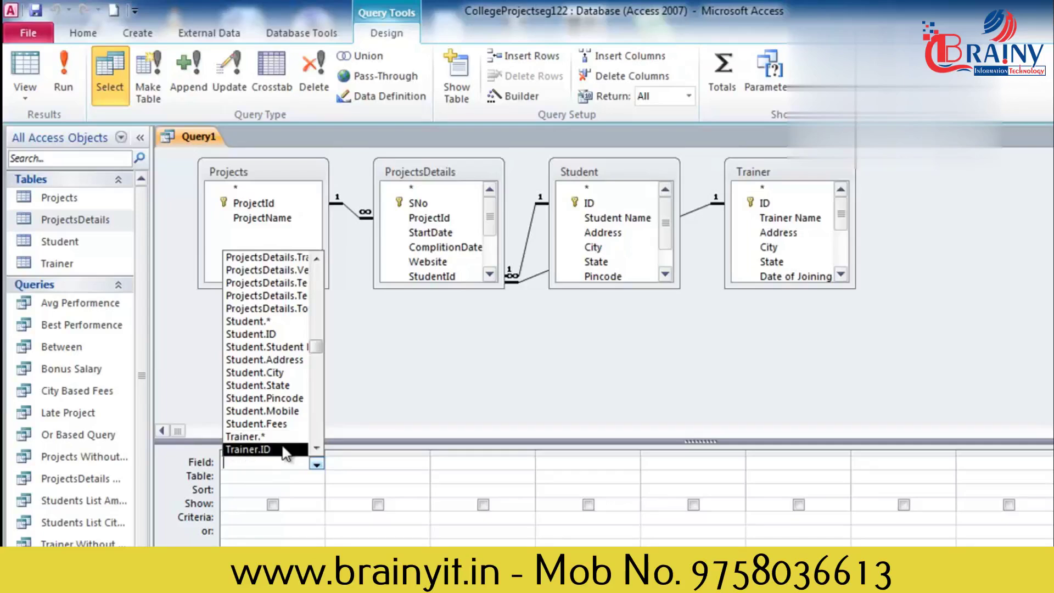
key("Escape")
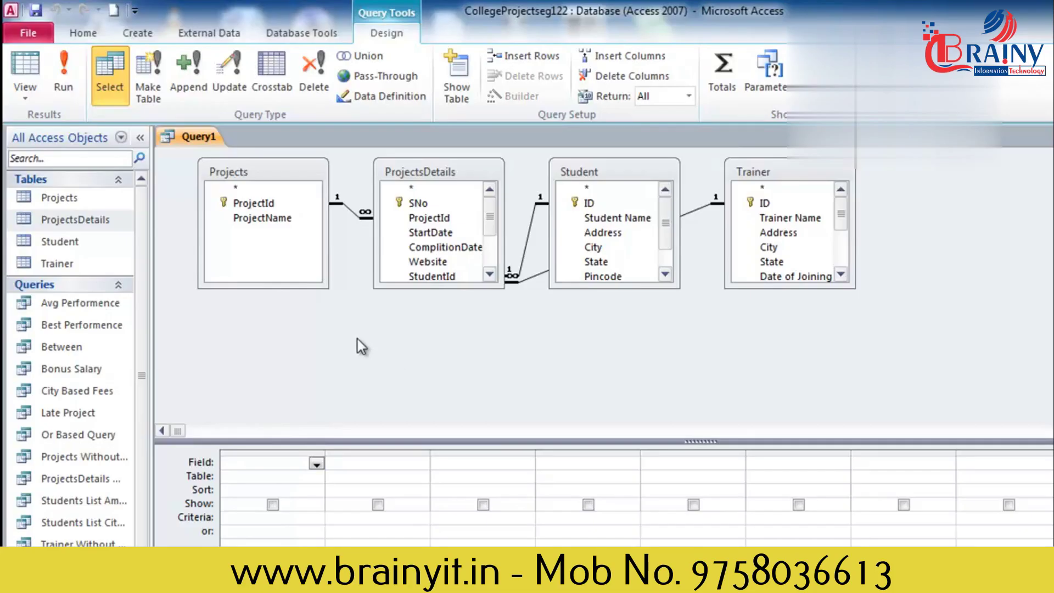
- Add ProjectId, Student Name, Trainer Name and ProjectName from their tables as the query's first four output columns, in that order
left_click(251, 204)
left_click_drag(258, 210, 278, 456)
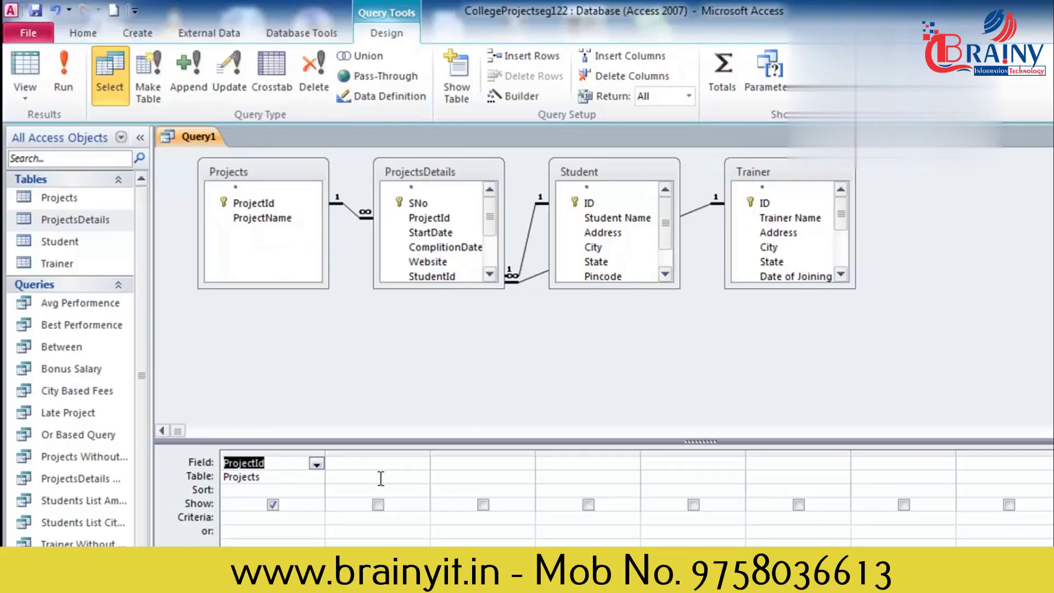
left_click(584, 220)
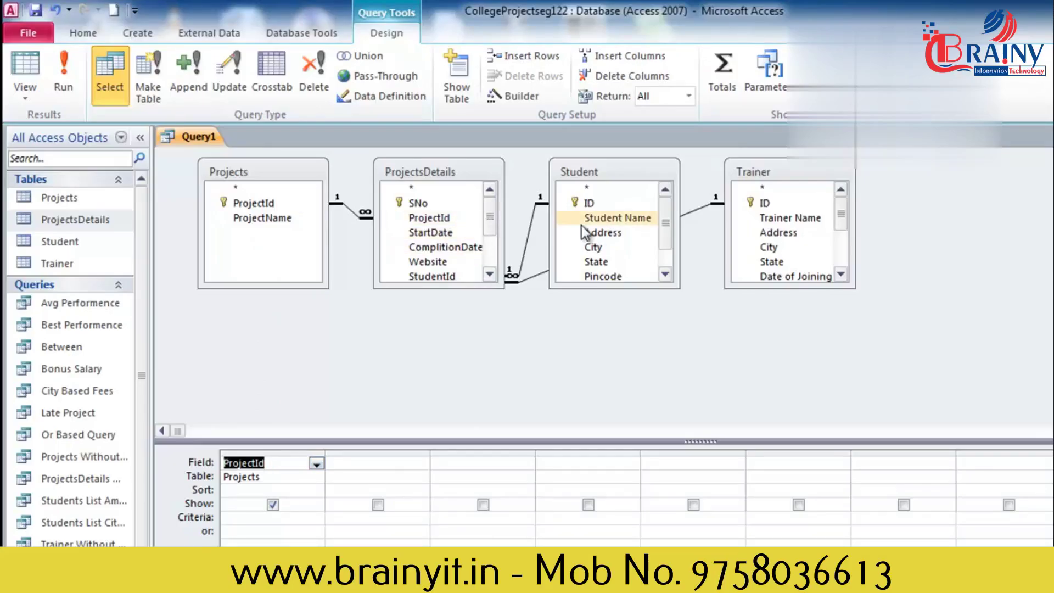
left_click_drag(614, 221, 392, 462)
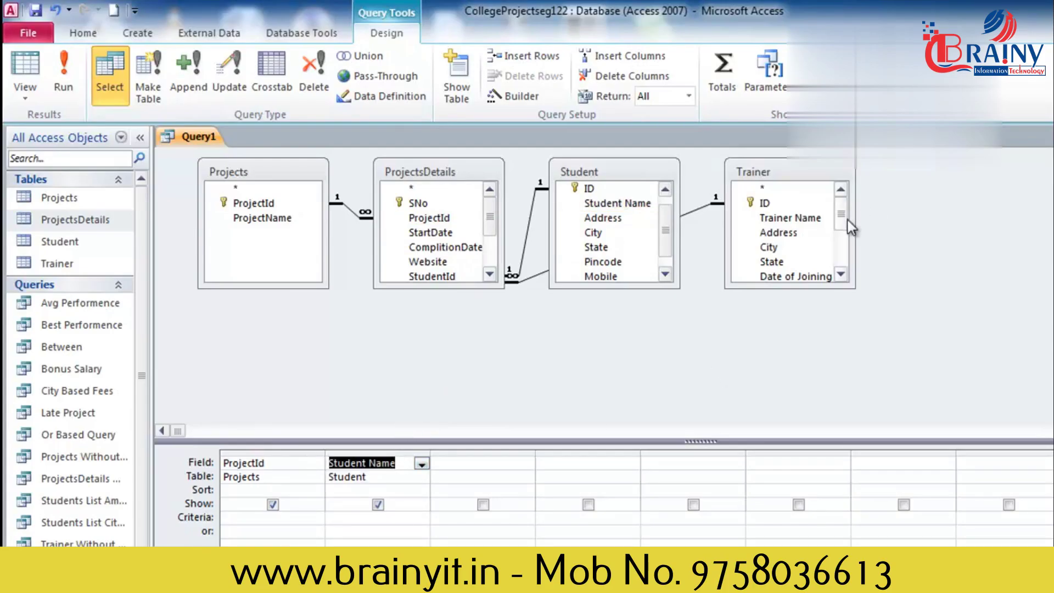
left_click(720, 313)
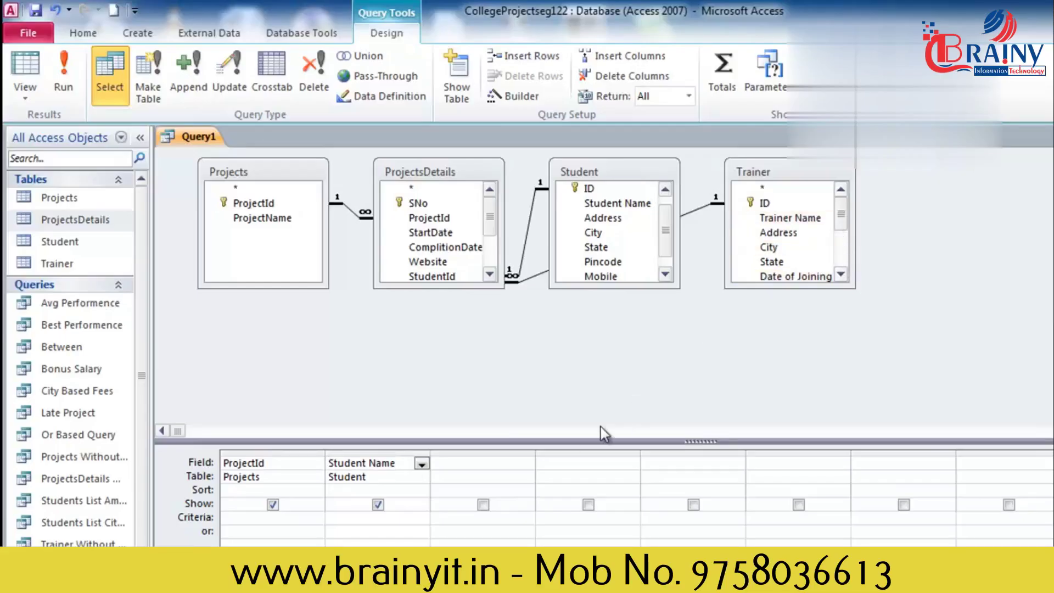
left_click_drag(793, 218, 509, 462)
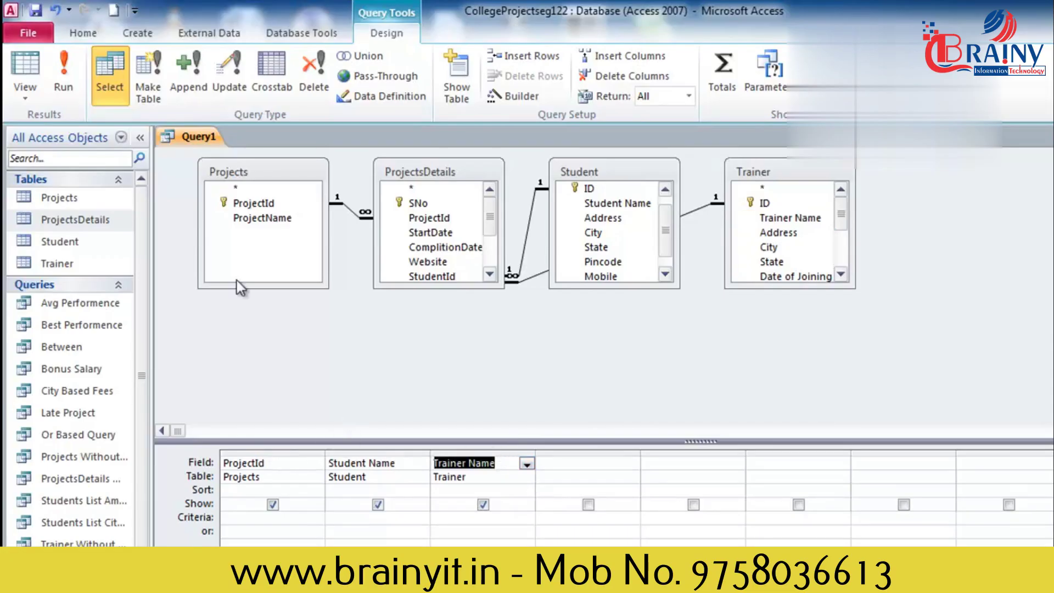
left_click(255, 217)
left_click_drag(254, 217, 552, 465)
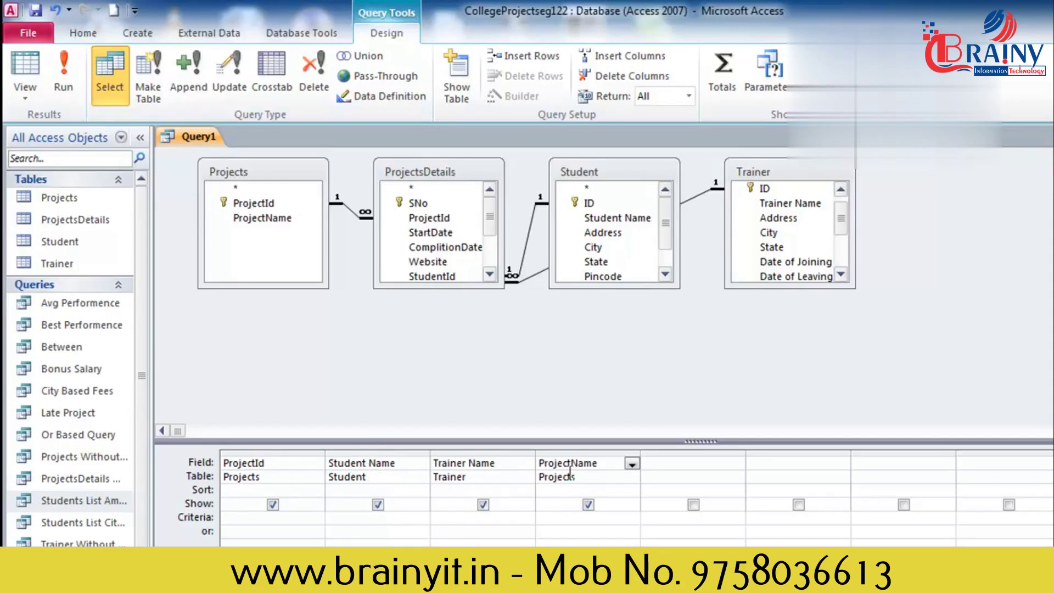
- Sort the query by the Student Name column in ascending order
left_click(312, 488)
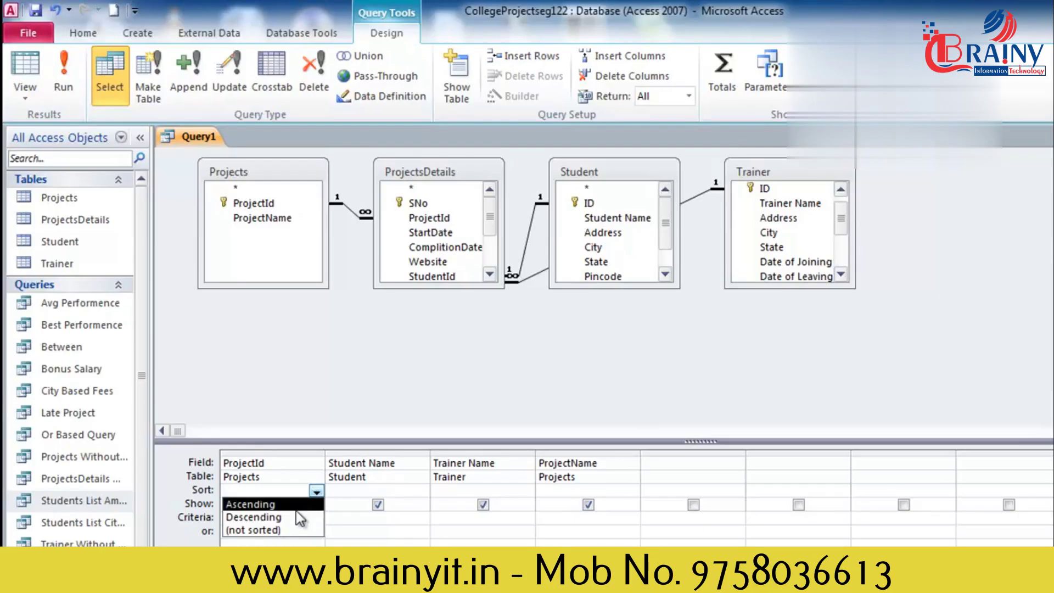
left_click(371, 489)
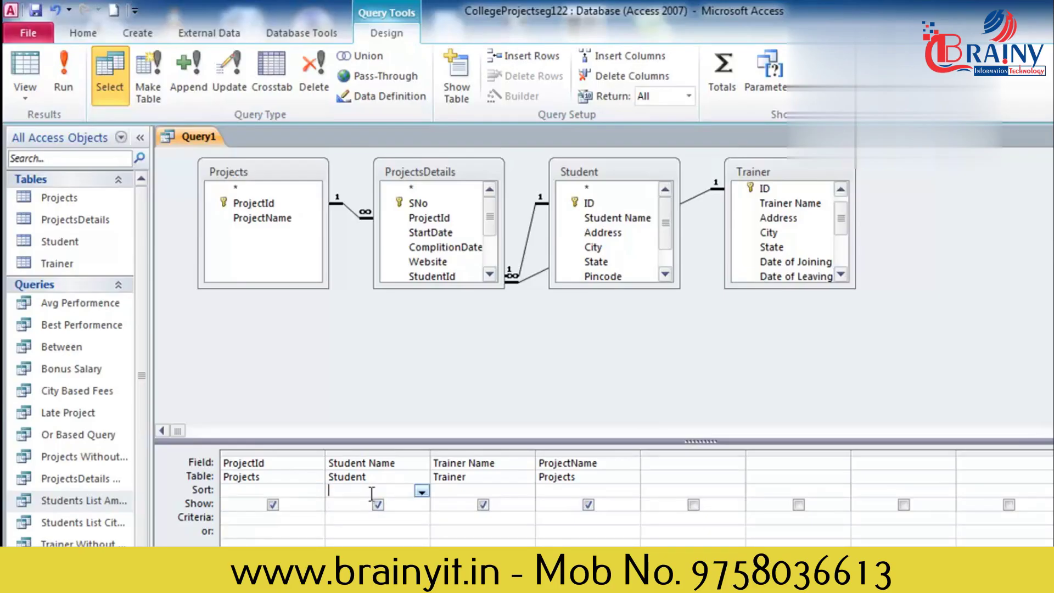
left_click(421, 492)
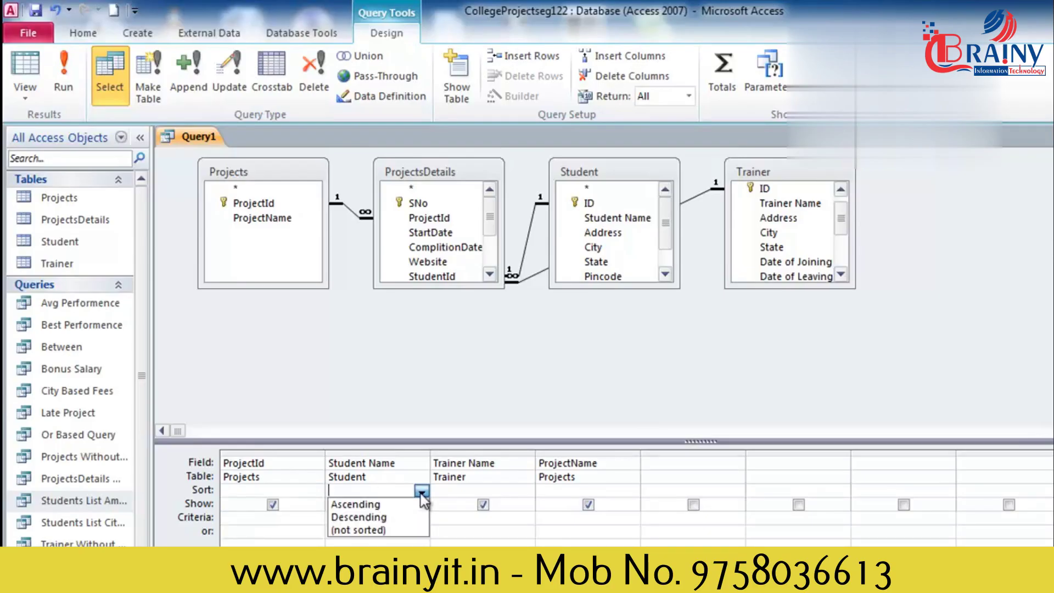
left_click(391, 509)
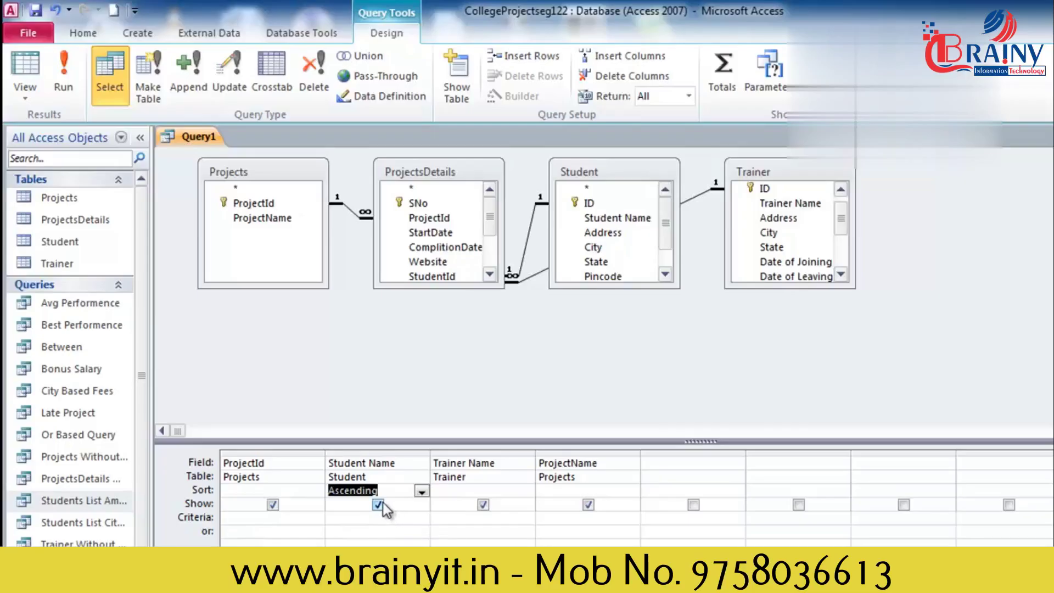
- Turn the Student Name column's display in the query results off and back on
left_click(468, 490)
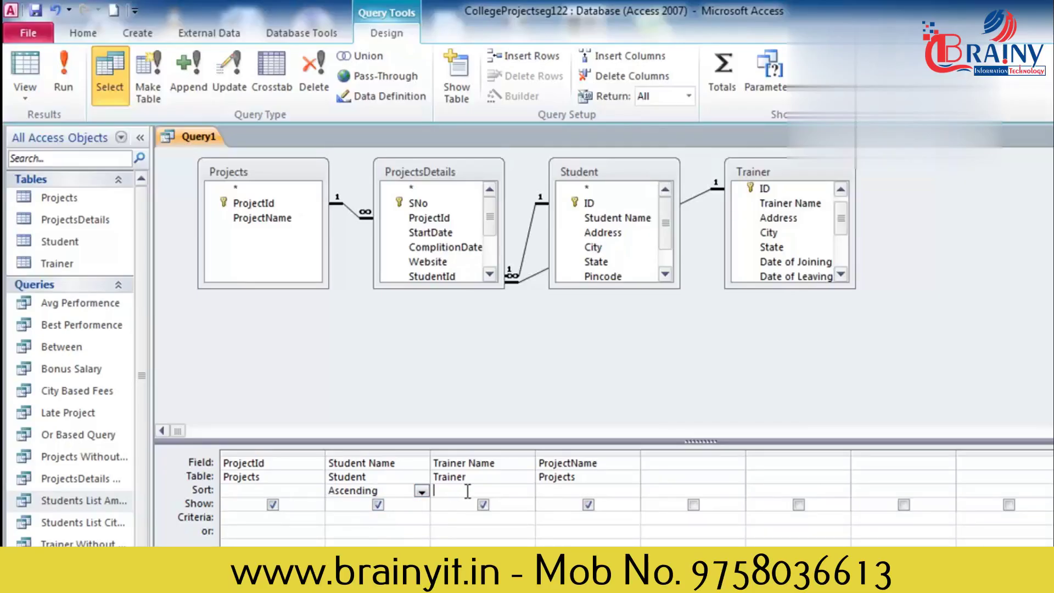
left_click(555, 492)
left_click(378, 505)
left_click(377, 505)
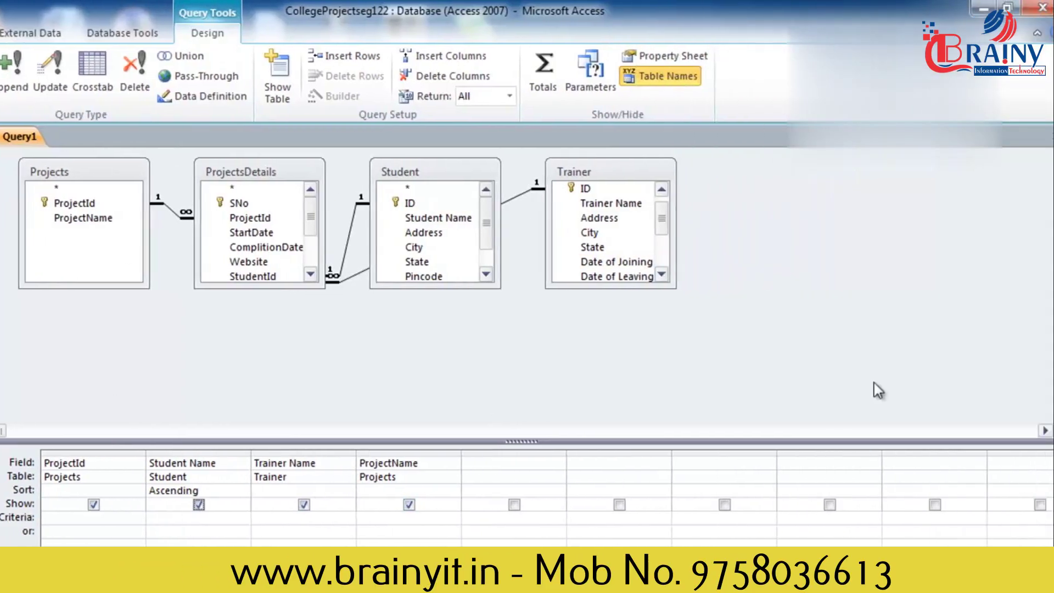
- Close the new query, saving its design under the name Details
left_click(1042, 139)
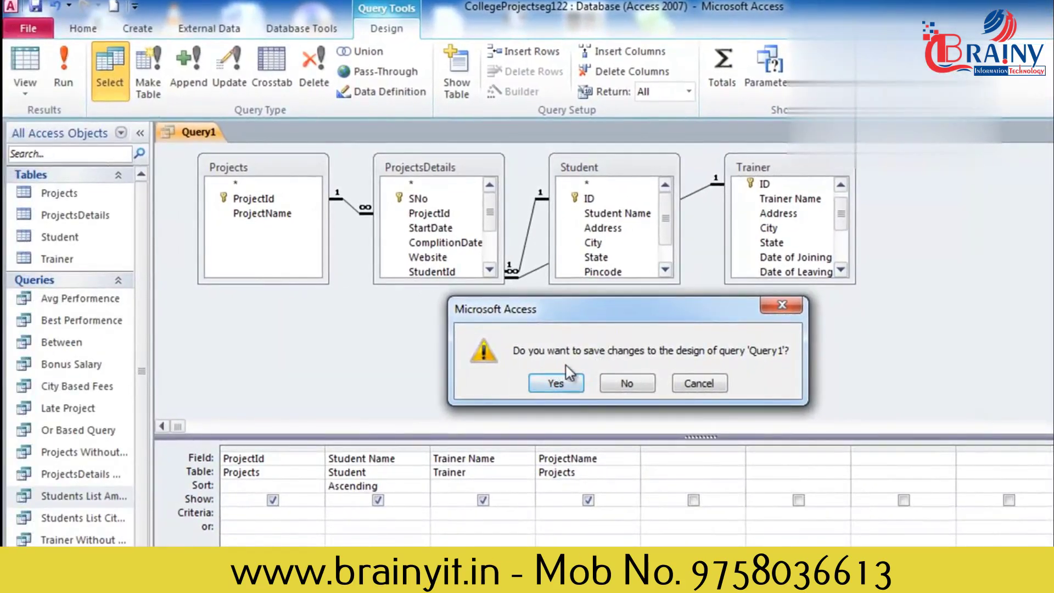
left_click(574, 383)
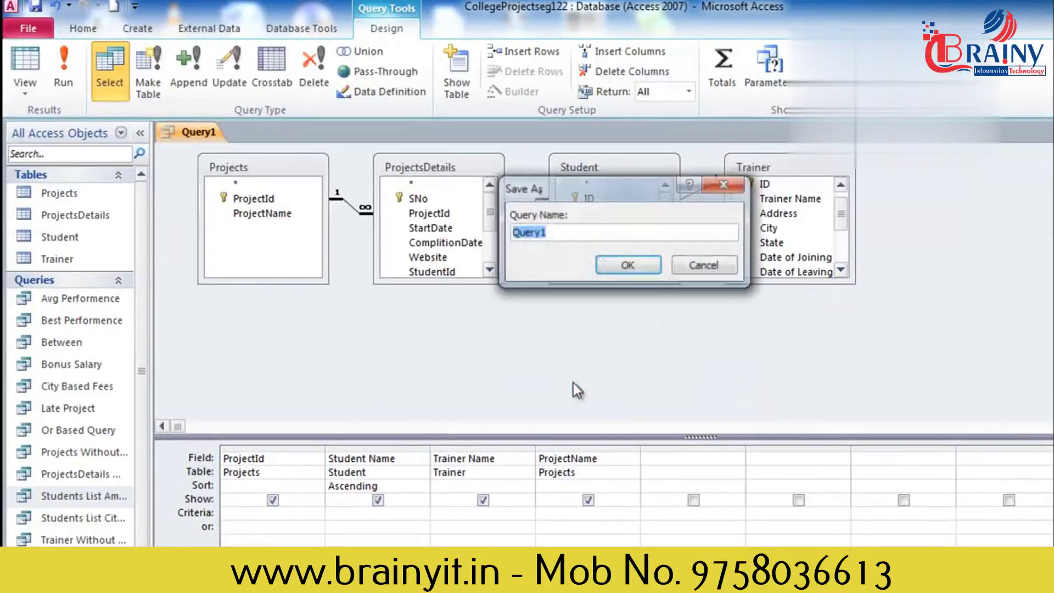
type("Details")
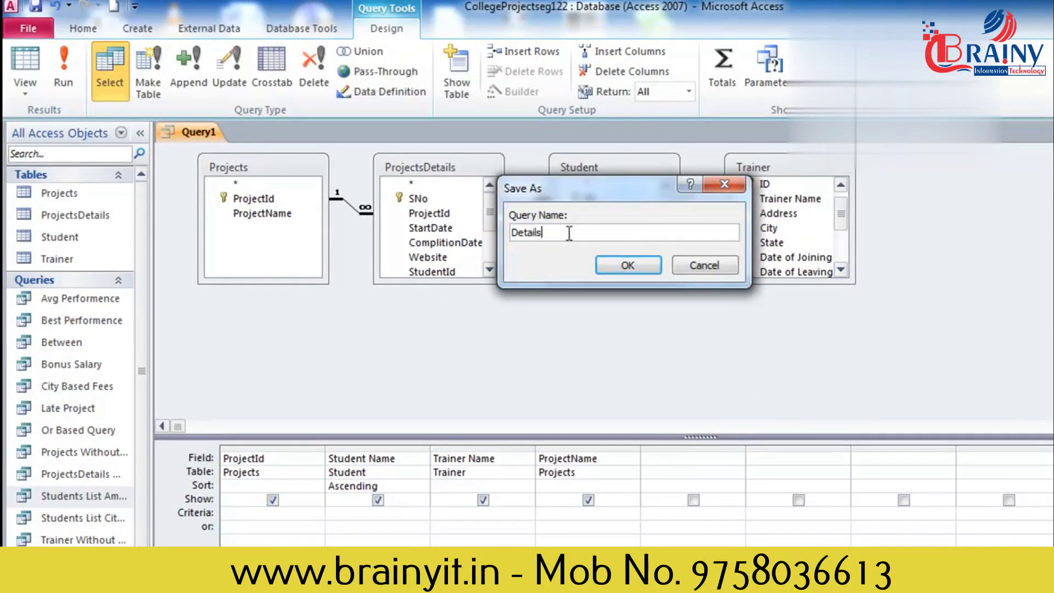
left_click(606, 265)
- Open the Details query to view its result rows and close it again
left_click(88, 408)
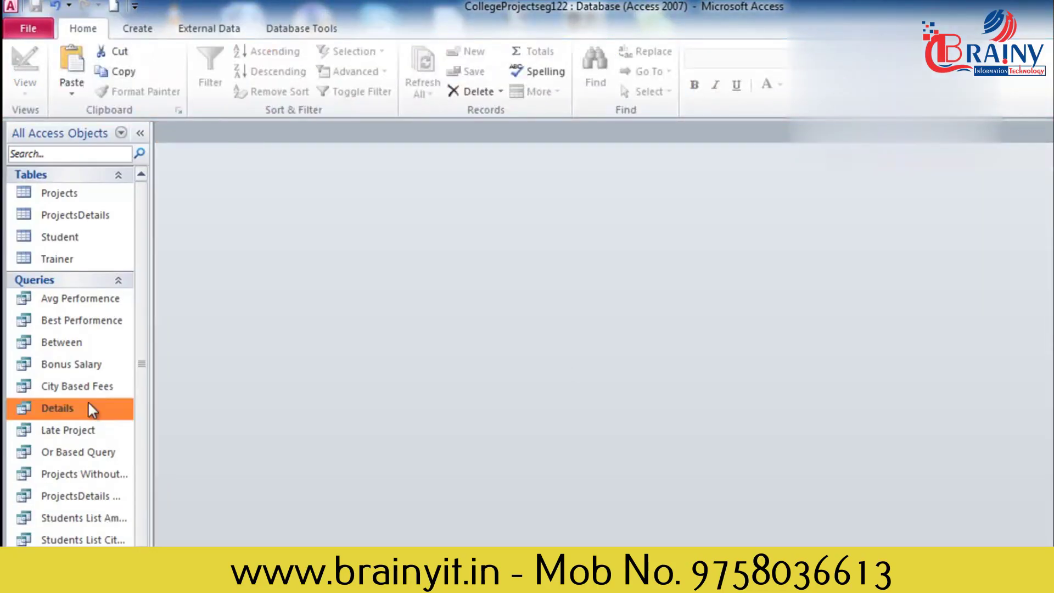
double_click(57, 410)
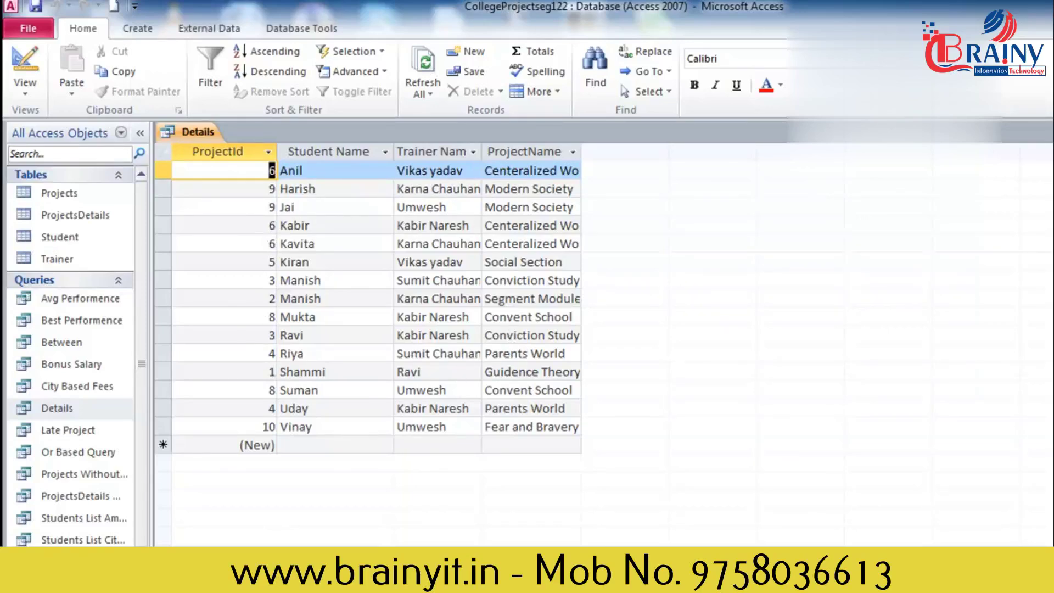
left_click(1050, 133)
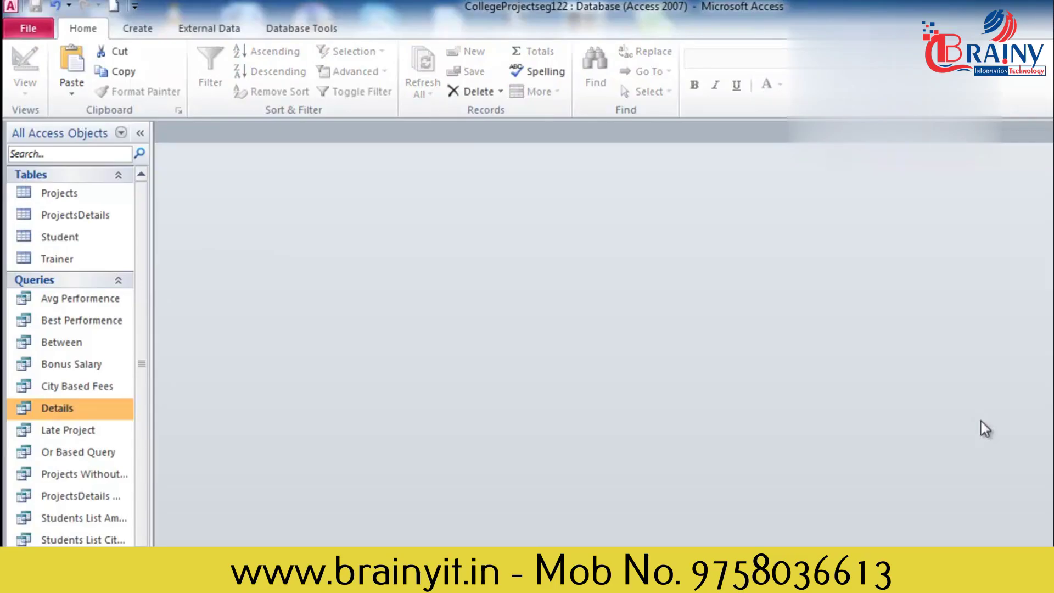
- Widen the object list for longer query names and view the results of the Students List Ambala query, closing them again
left_click_drag(150, 523, 186, 524)
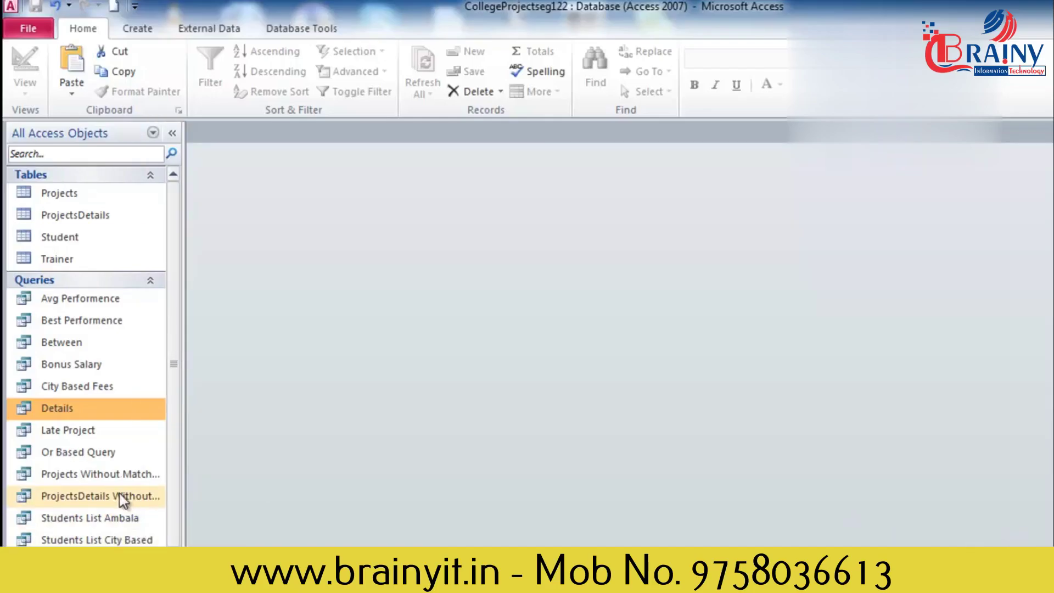
left_click(111, 521)
double_click(113, 522)
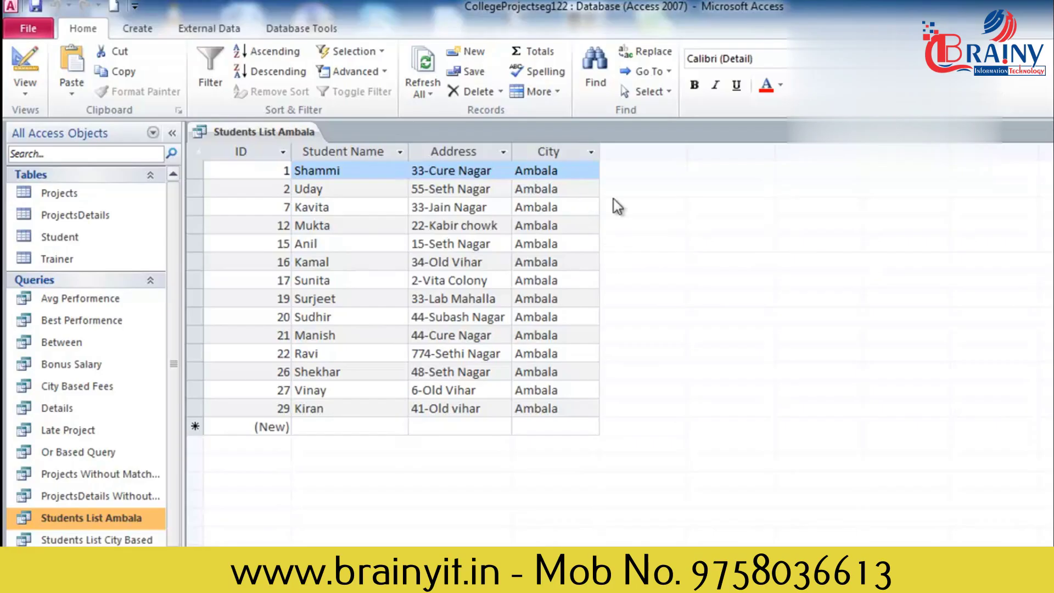
left_click(1050, 131)
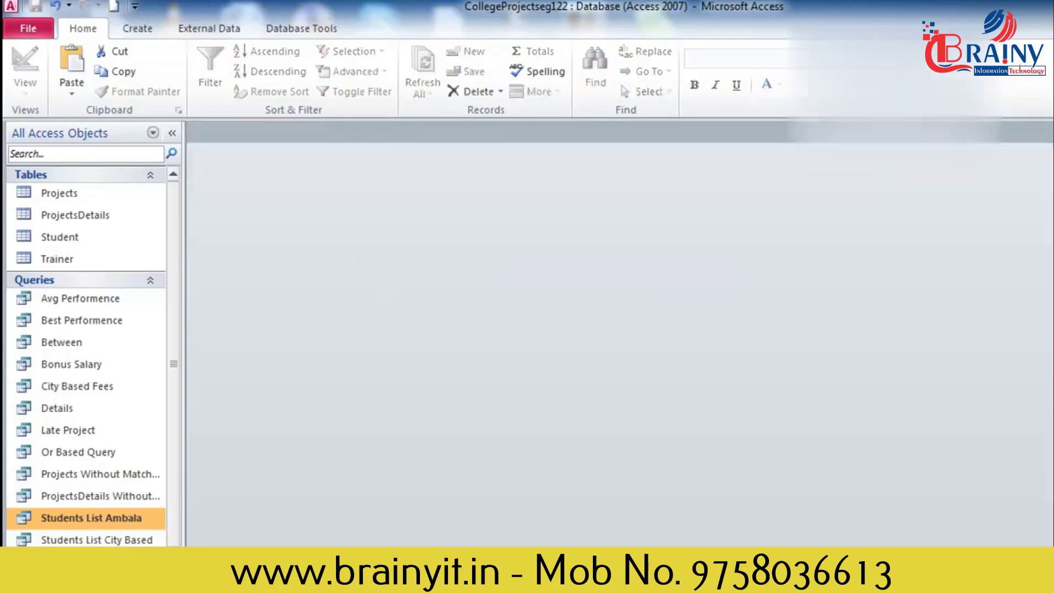
- Examine the Students List Ambala query's design, including all Student fields and the City criterion, and recheck its results
right_click(124, 521)
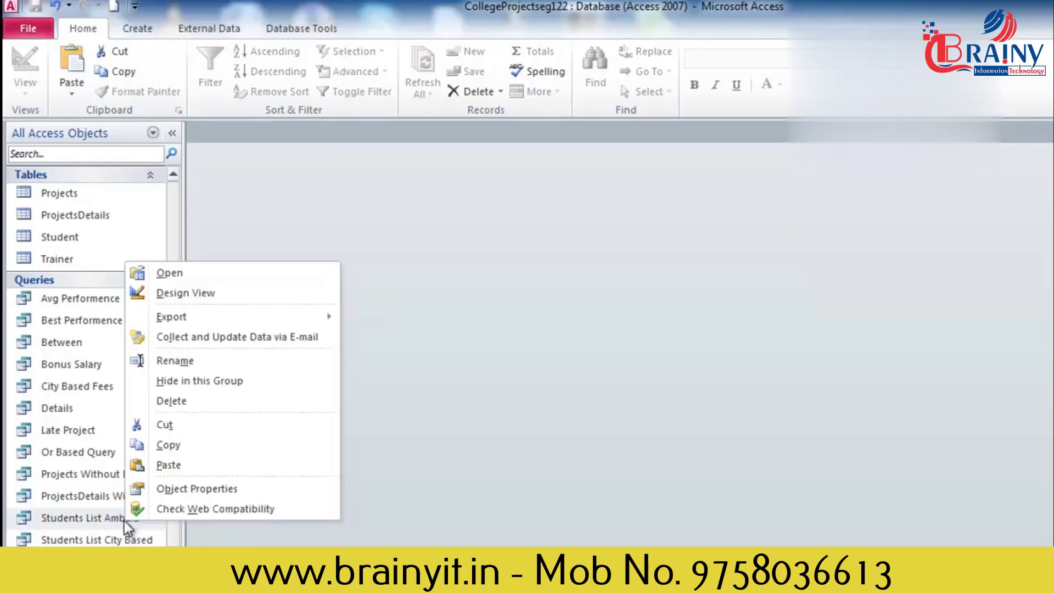
left_click(191, 295)
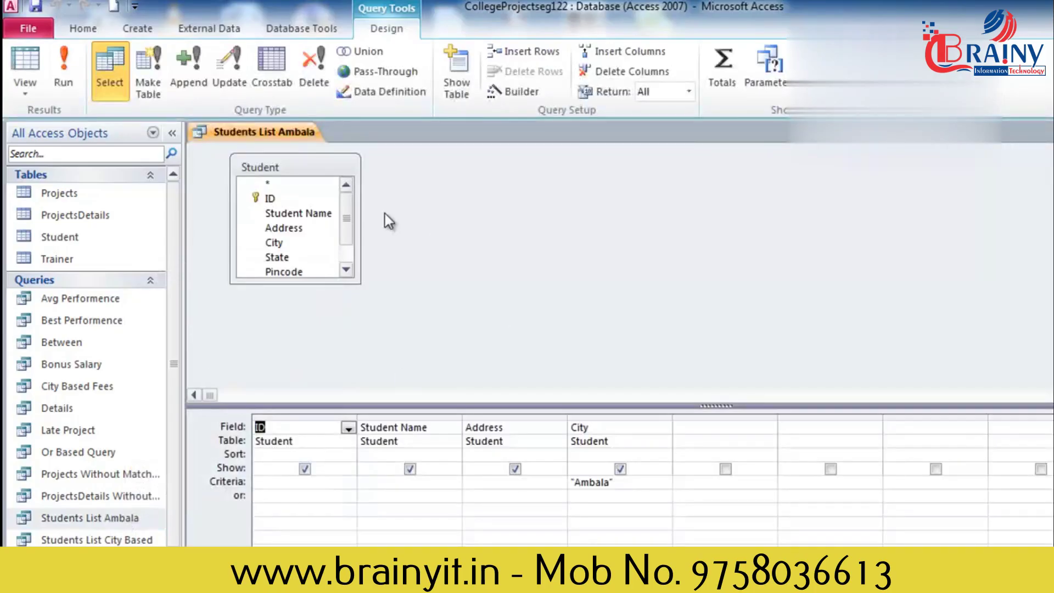
left_click(370, 300)
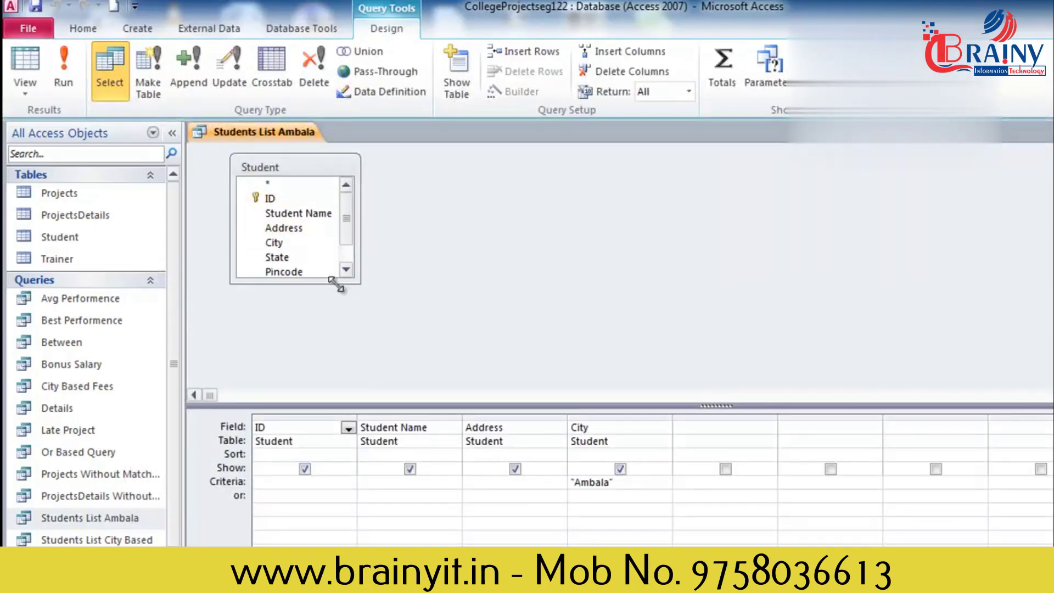
left_click_drag(332, 279, 368, 360)
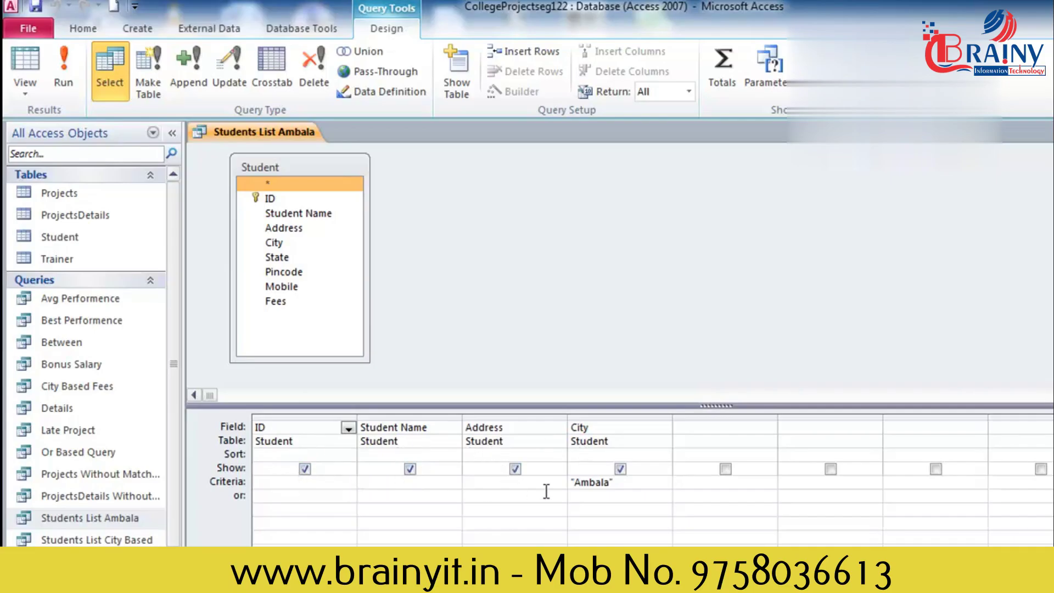
left_click_drag(615, 483, 573, 481)
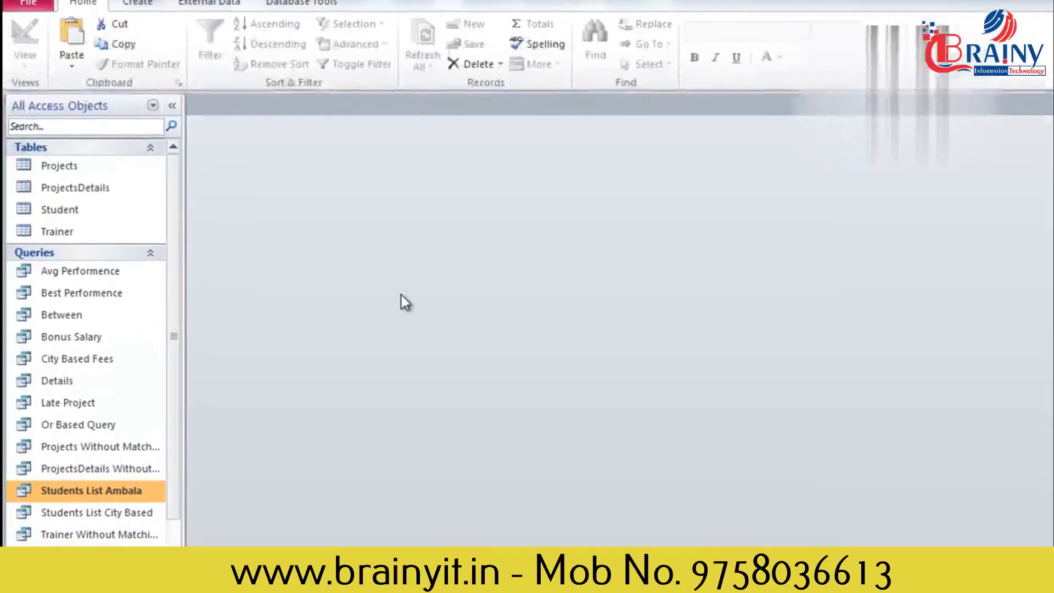
double_click(101, 492)
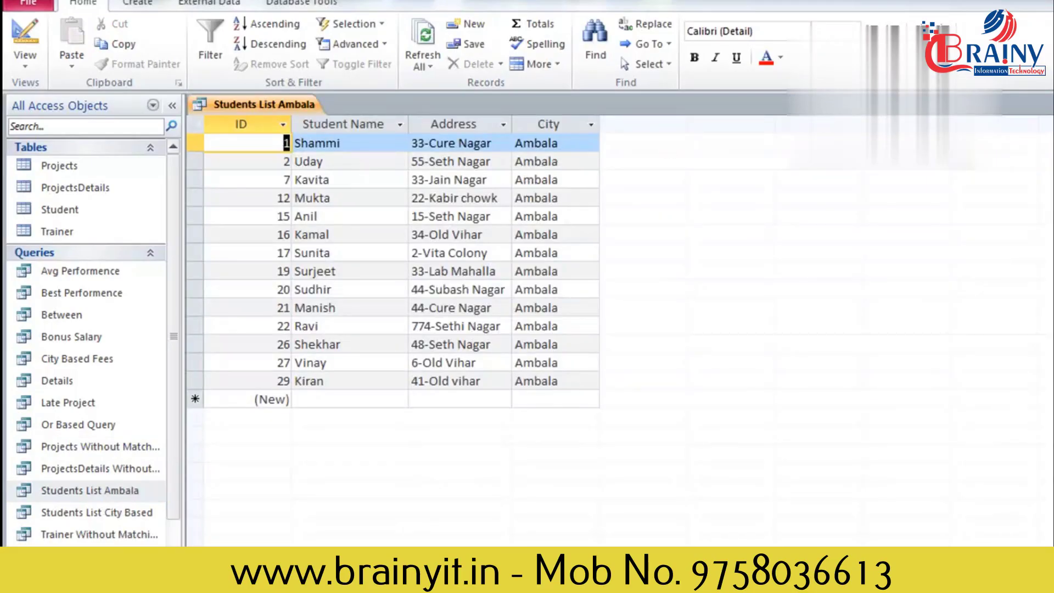
key("ctrl+w")
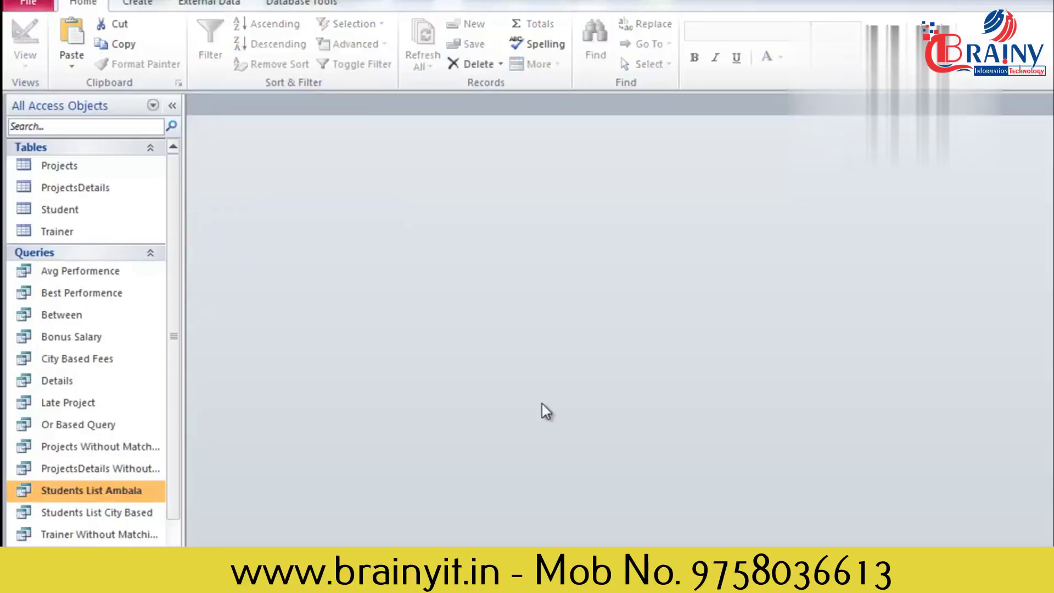
- Set the City criterion of the Students List Ambala query to Panipat, save the change and check the query's results
right_click(111, 486)
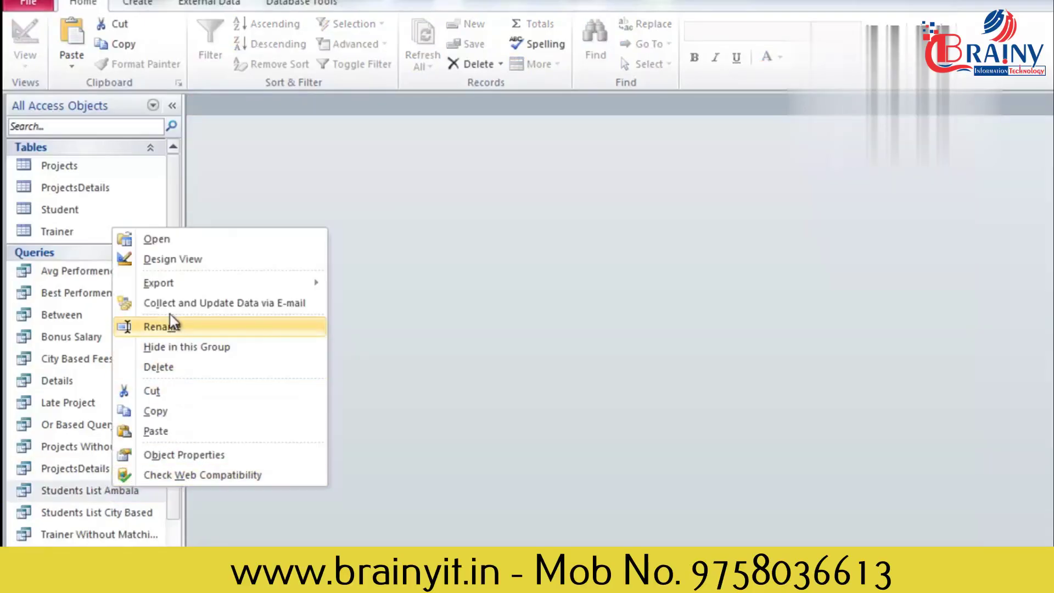
left_click(169, 259)
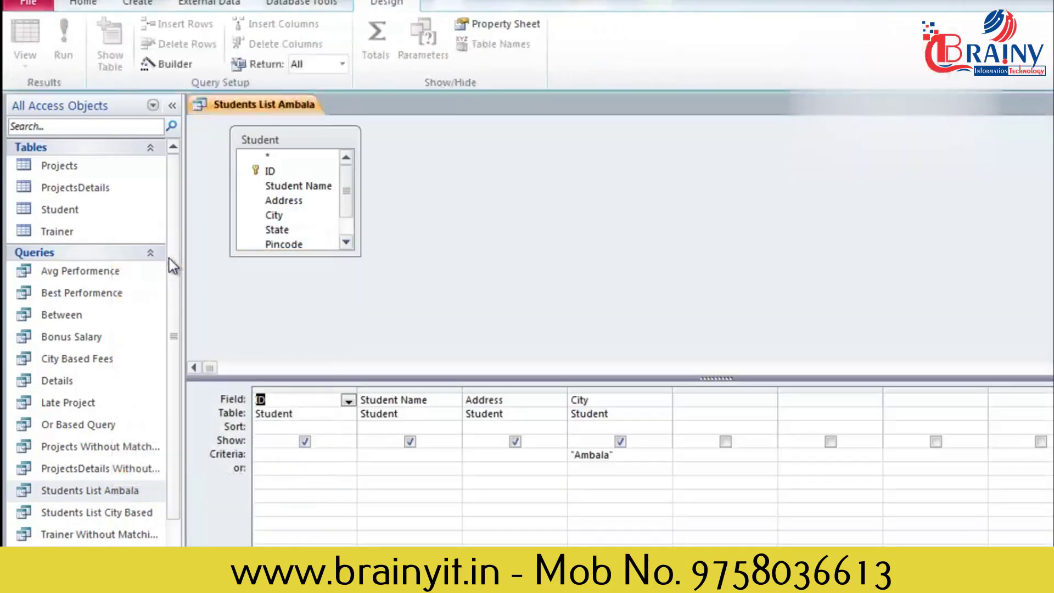
left_click_drag(624, 456, 566, 457)
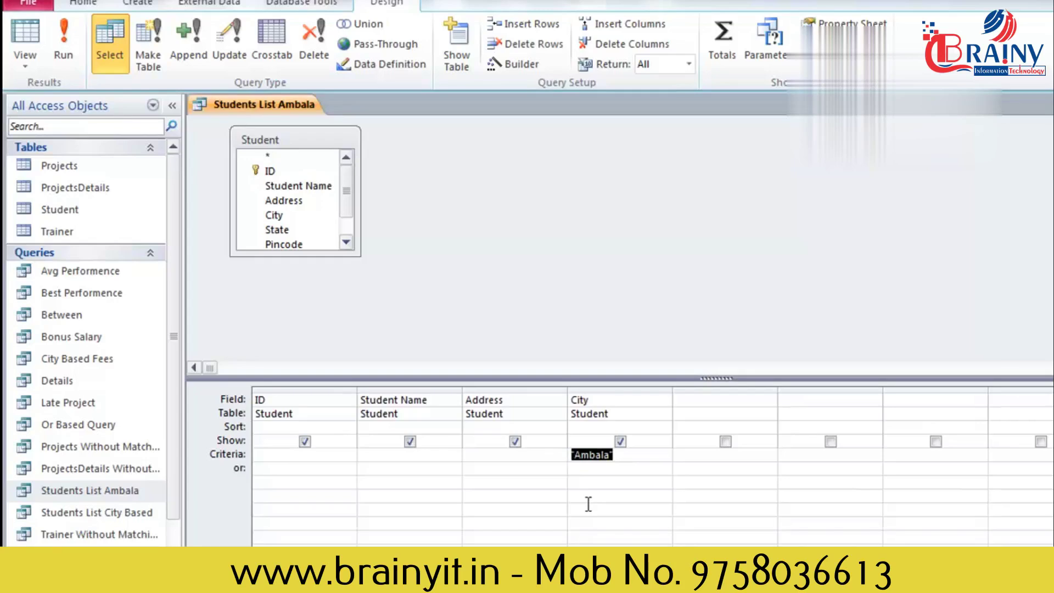
type("Panipat")
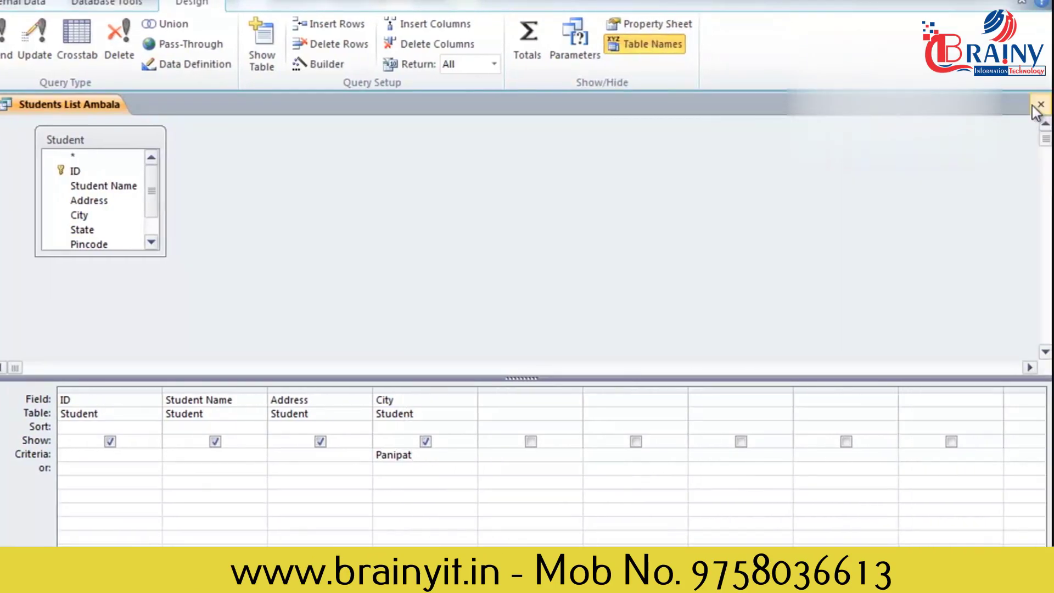
left_click(1038, 105)
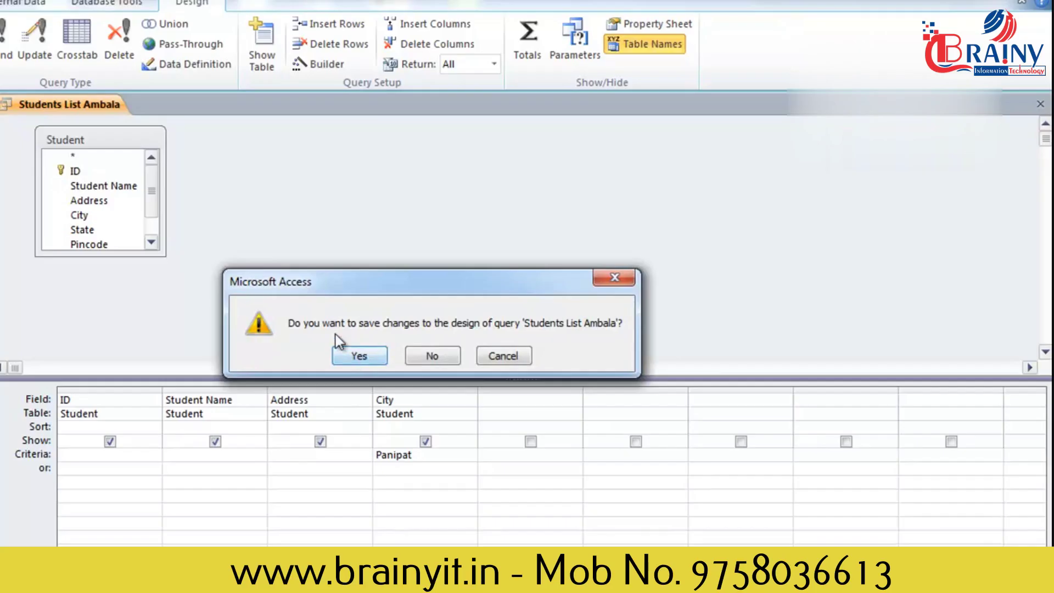
left_click(360, 356)
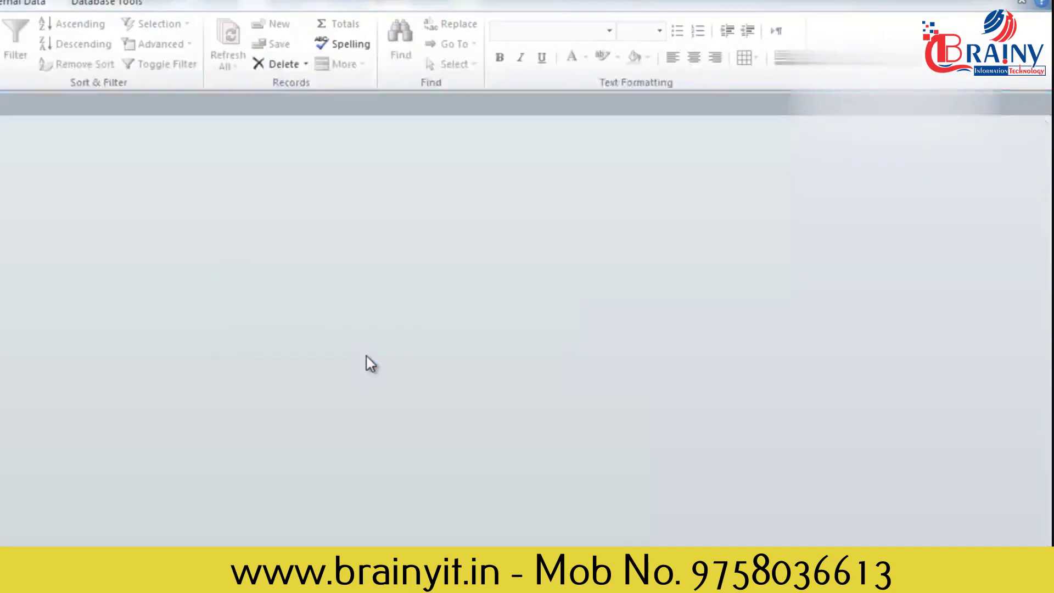
double_click(90, 525)
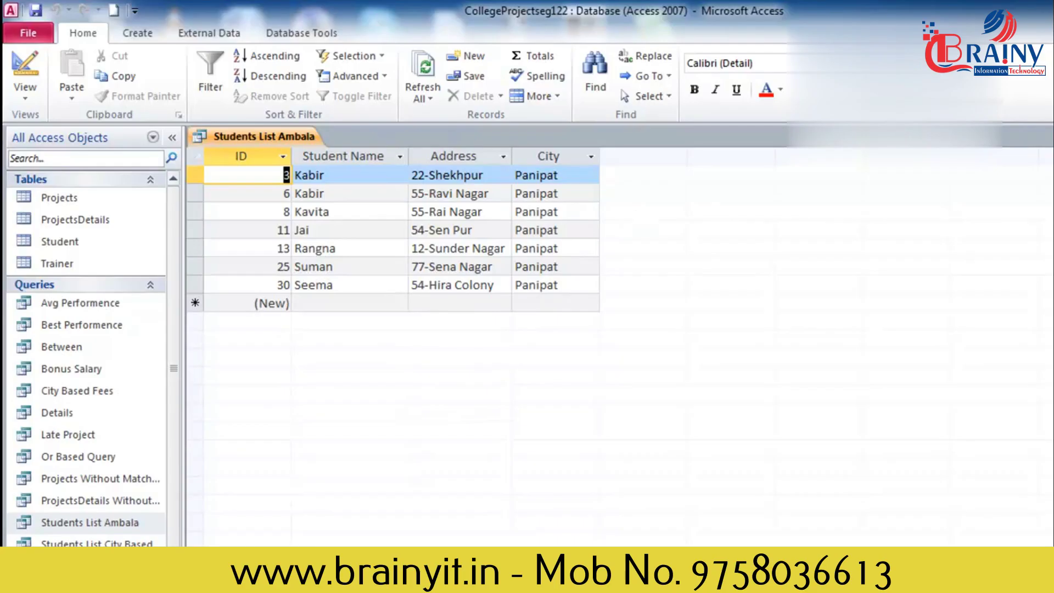
left_click(1053, 136)
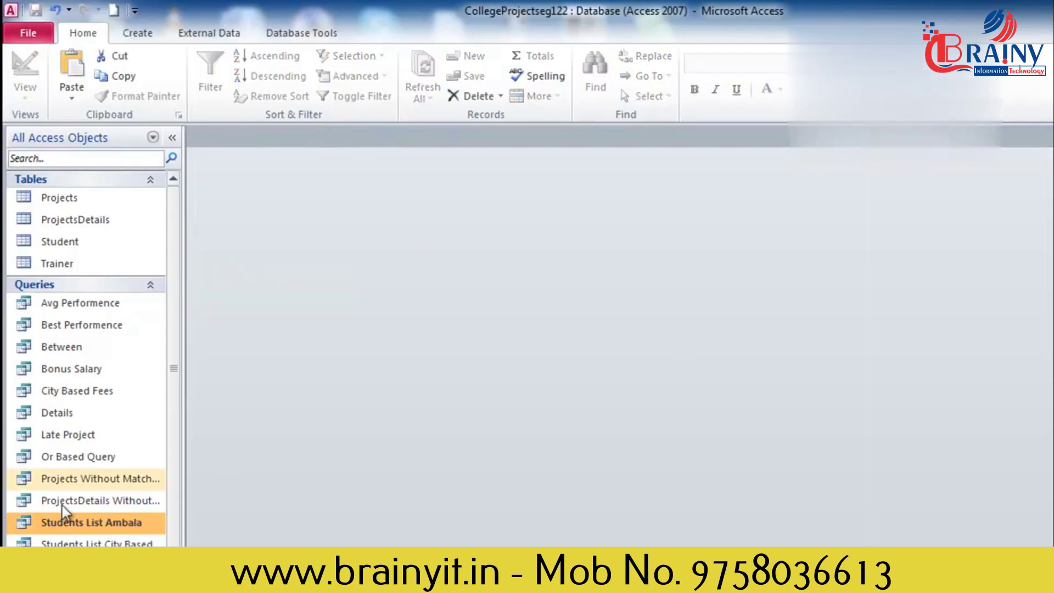
- Rename the Students List Ambala query to Students List Panipat and check its results
right_click(60, 524)
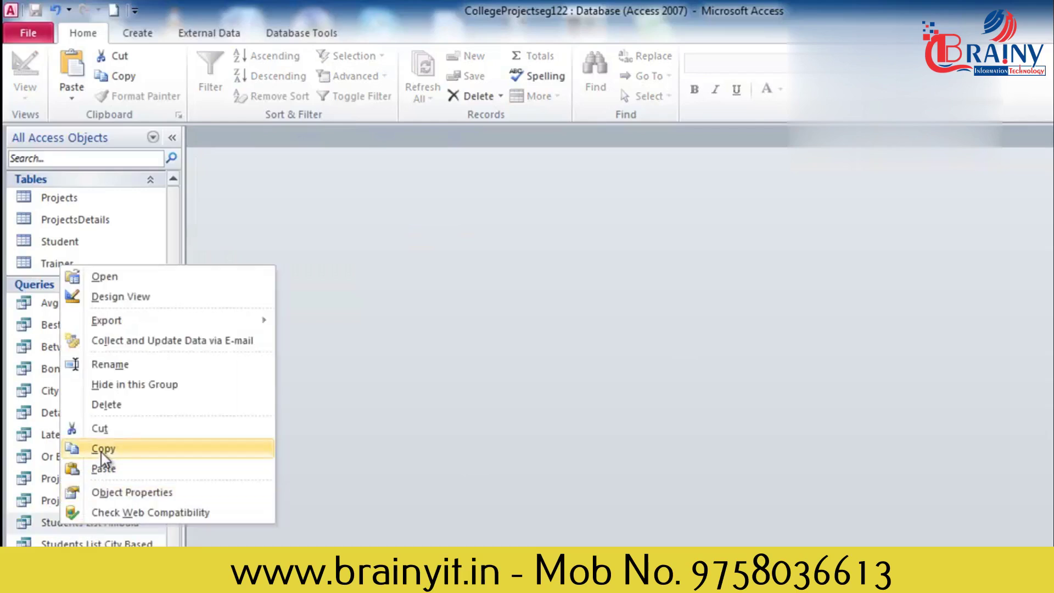
left_click(120, 366)
left_click(141, 523)
left_click_drag(141, 523, 105, 523)
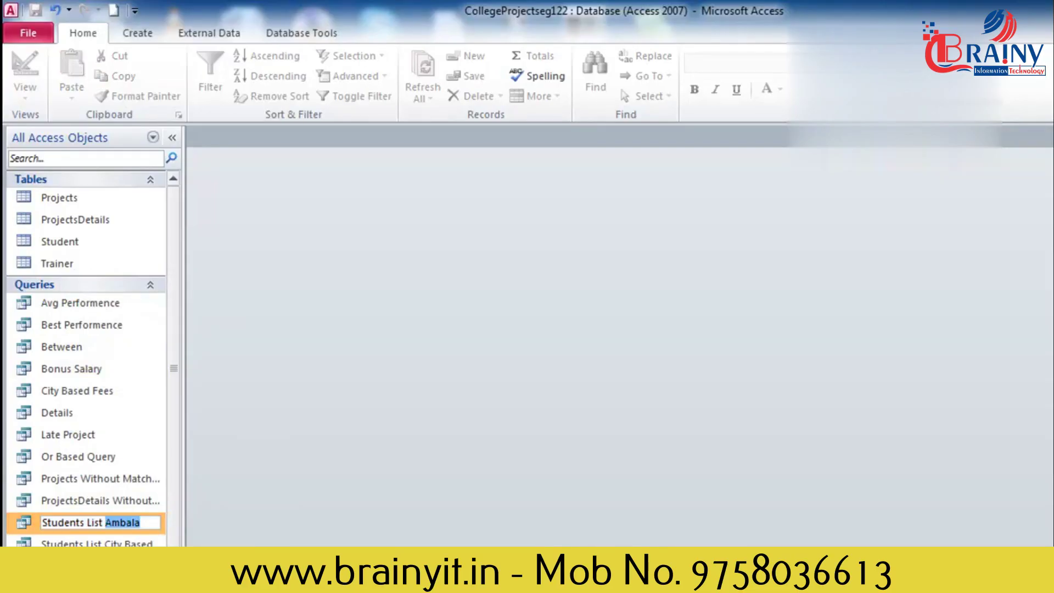
type("Panipat")
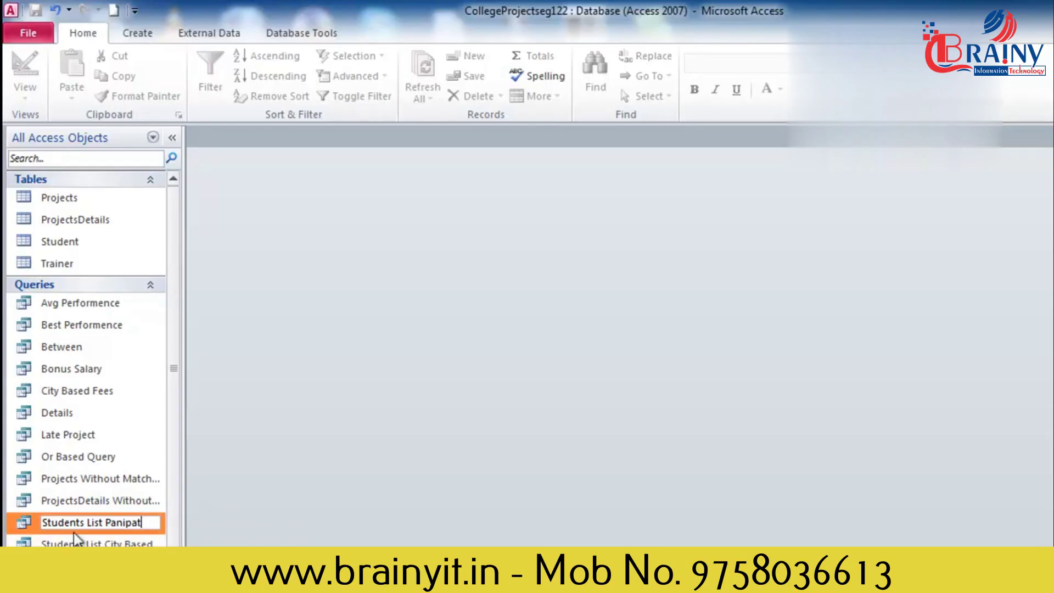
key("Return")
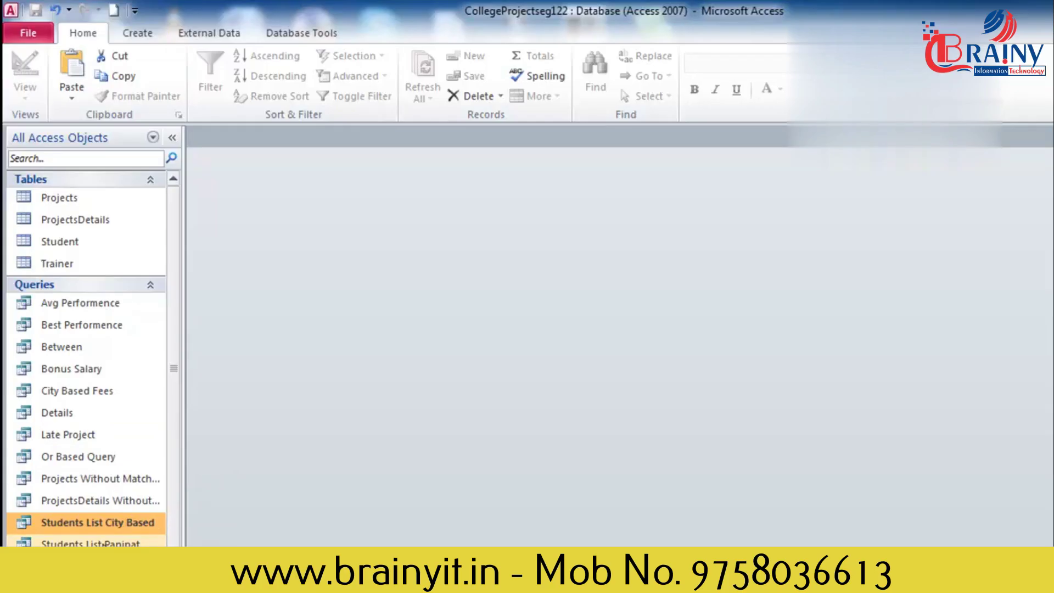
double_click(91, 543)
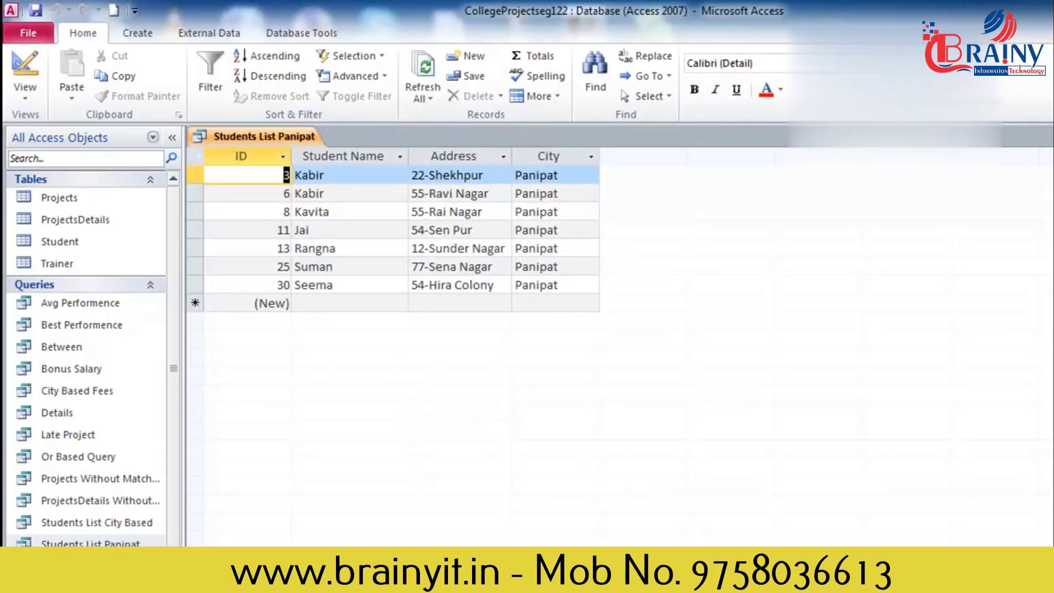
key("ctrl+w")
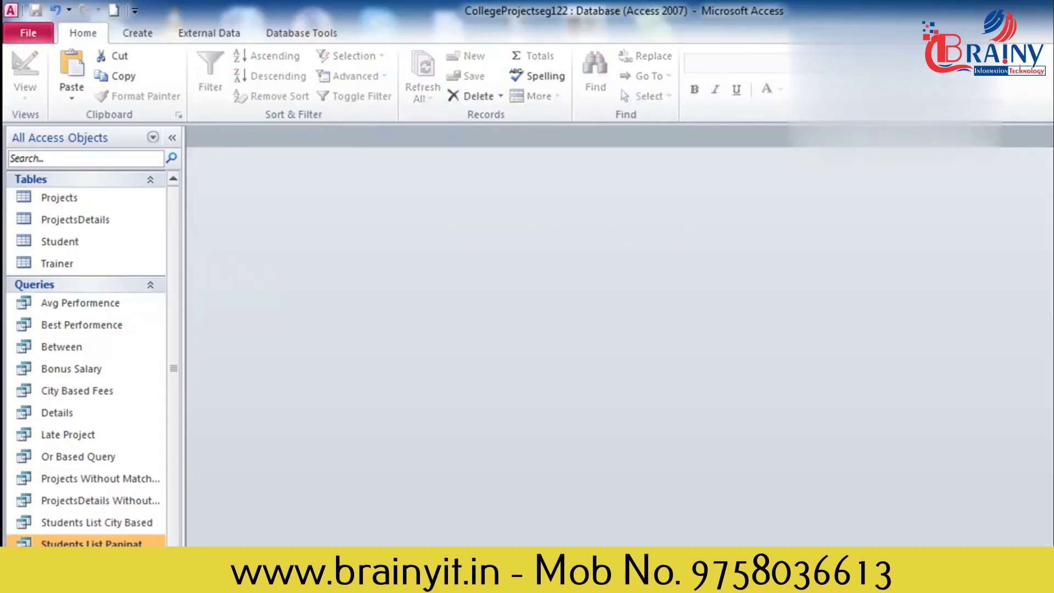
- Open the Students List Panipat query in design view
right_click(137, 544)
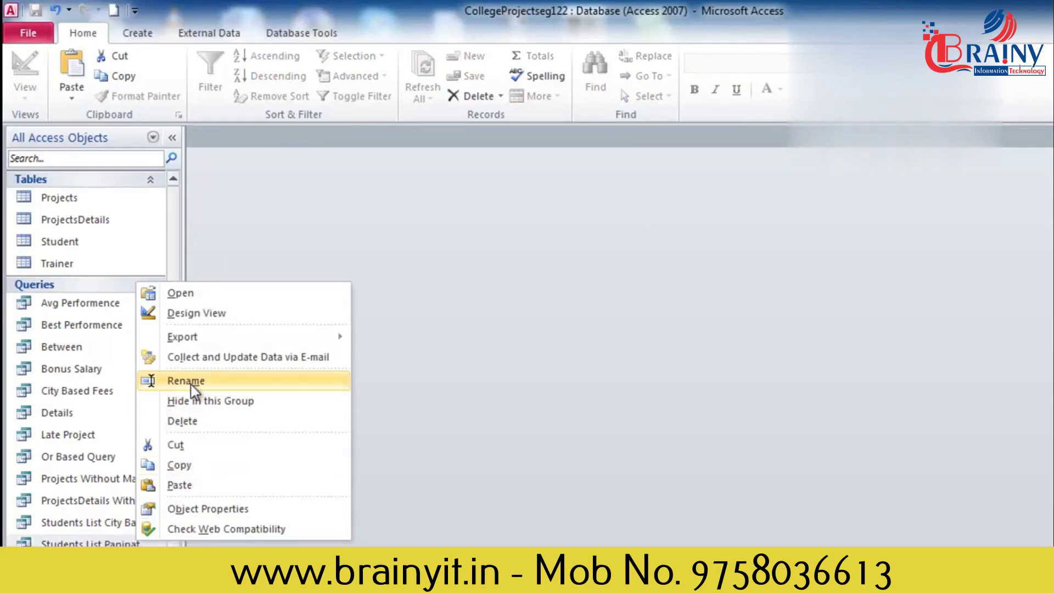
left_click(217, 313)
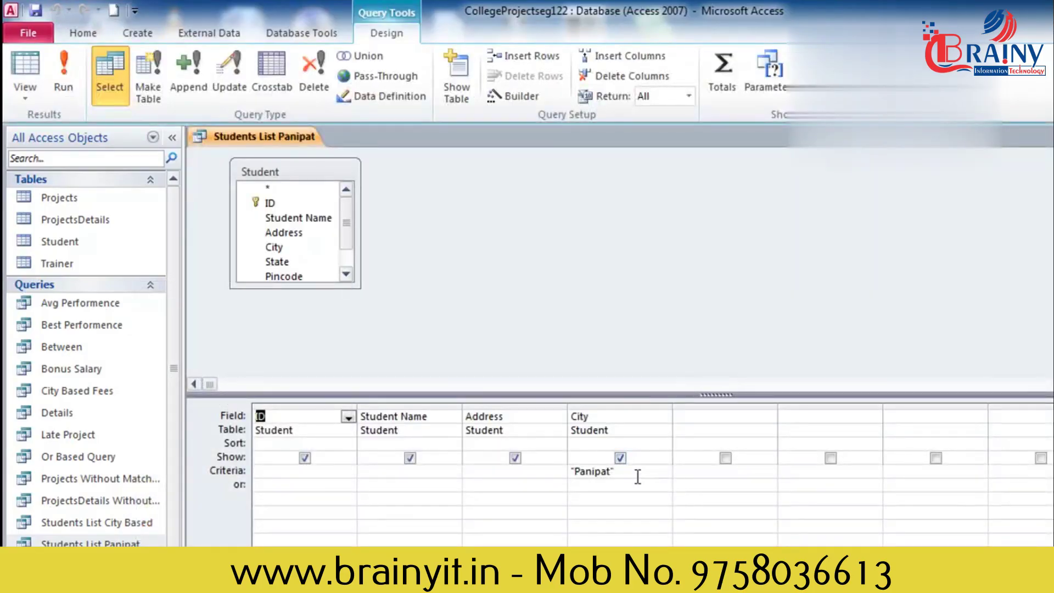